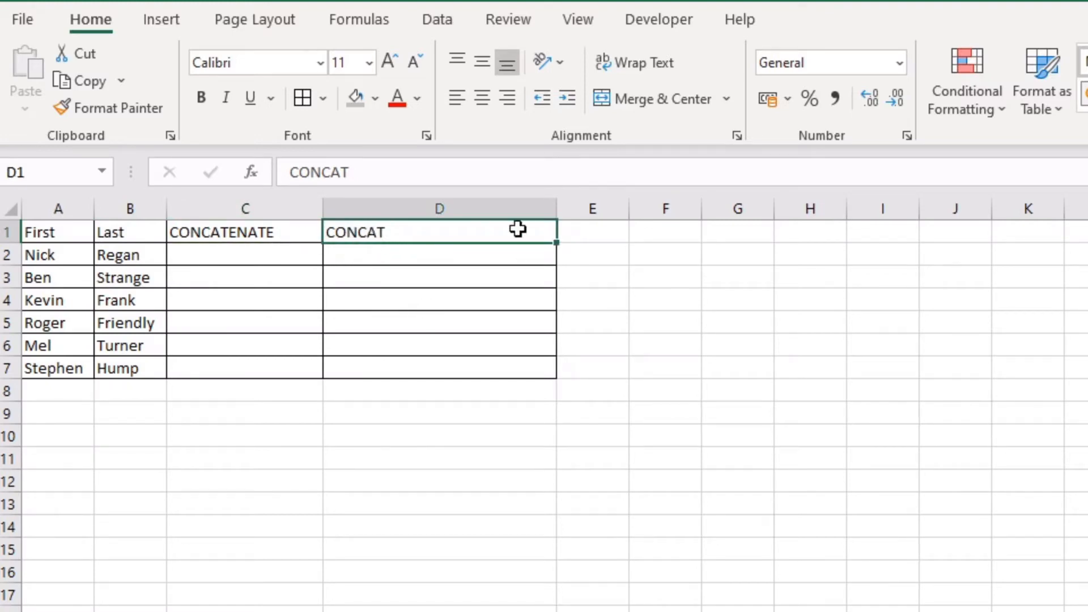
- Enter the formula =CONCATENATE(A2,B2) in cell C2 to join the first and last names
left_click(266, 254)
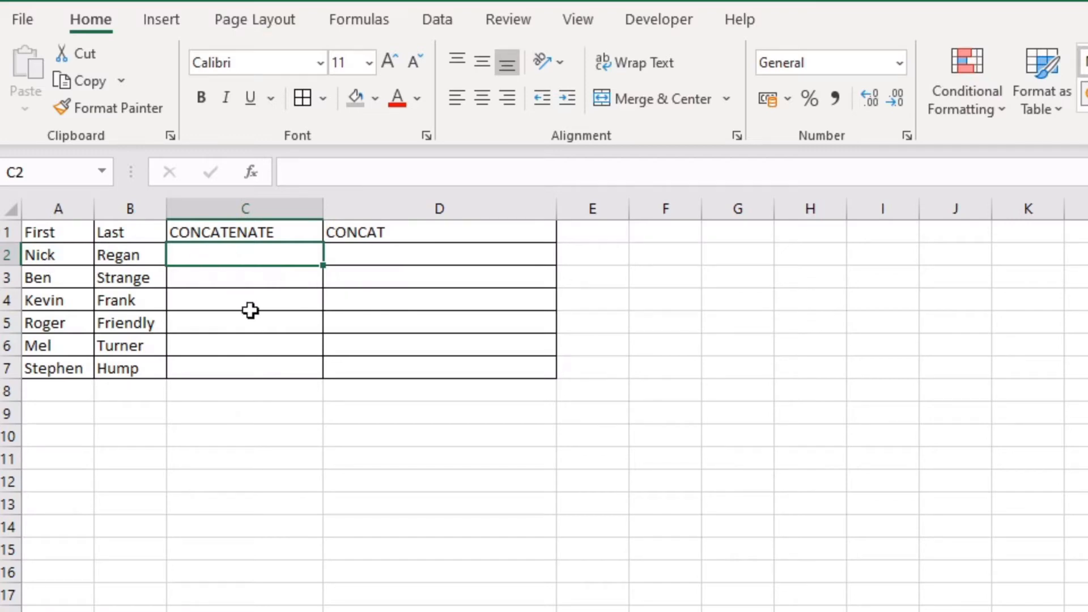
type("=")
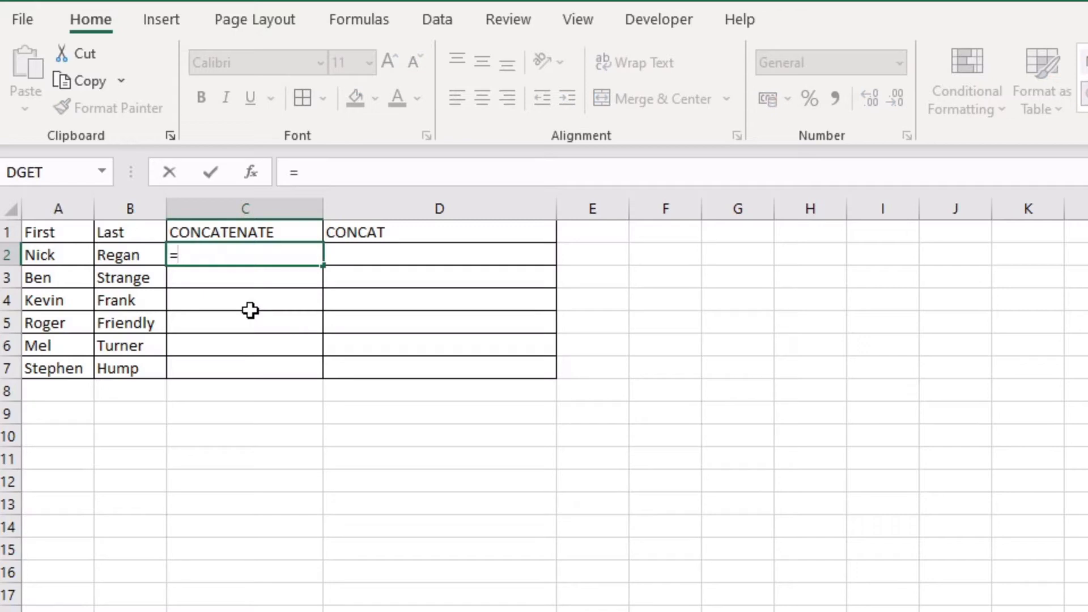
type("concate")
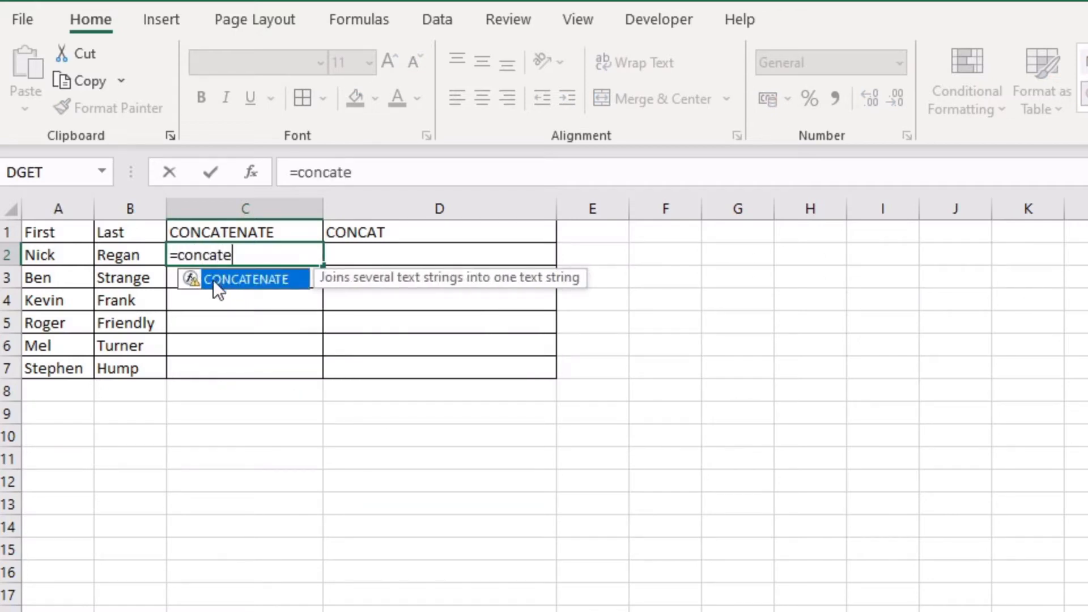
key("BackSpace")
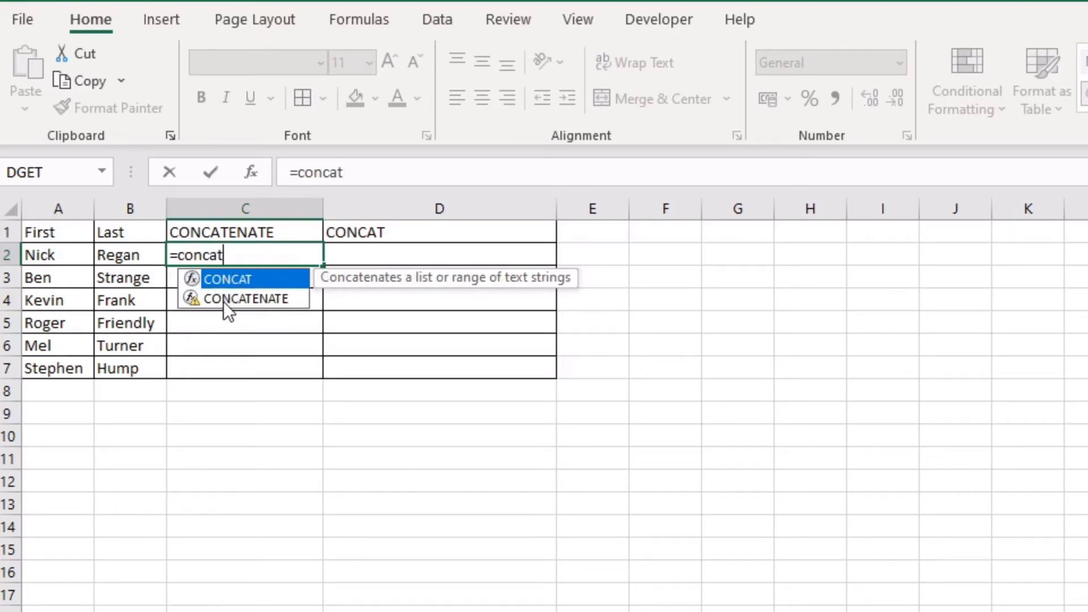
left_click(193, 299)
left_click(232, 280)
left_click(233, 299)
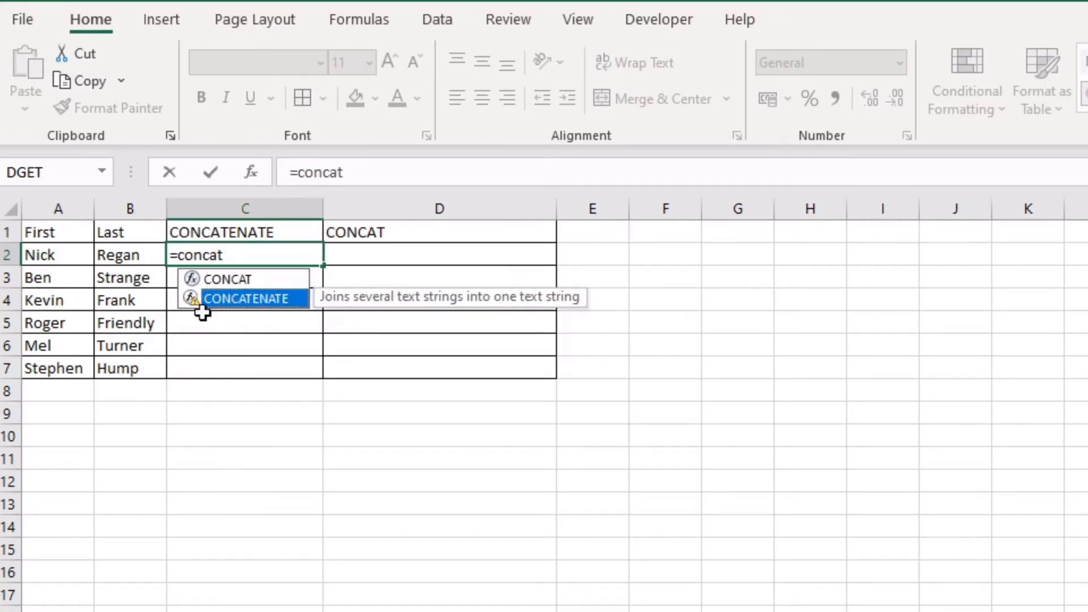
double_click(267, 297)
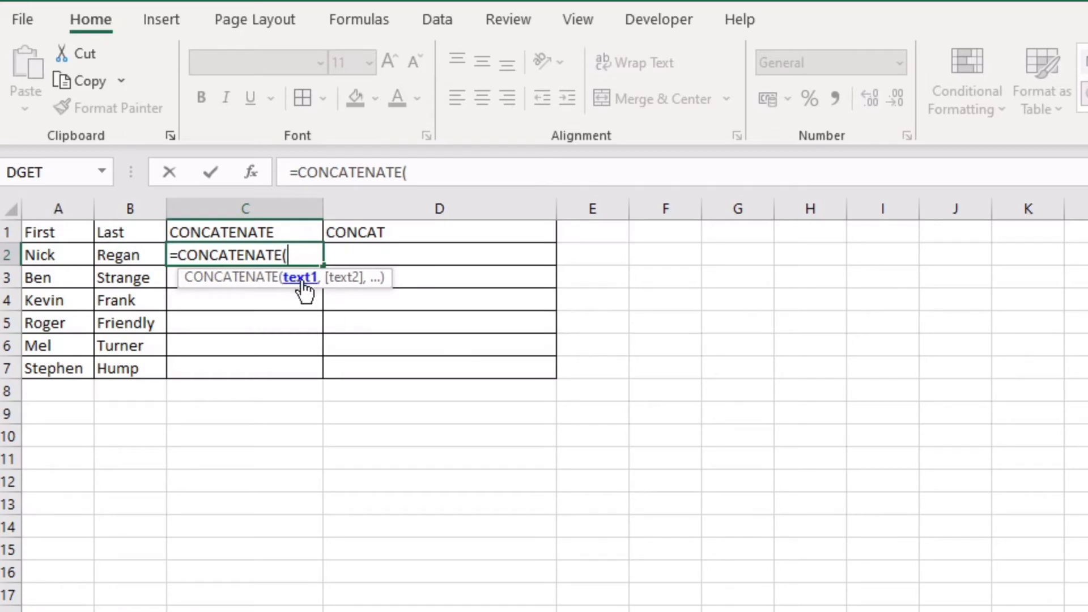
left_click(42, 258)
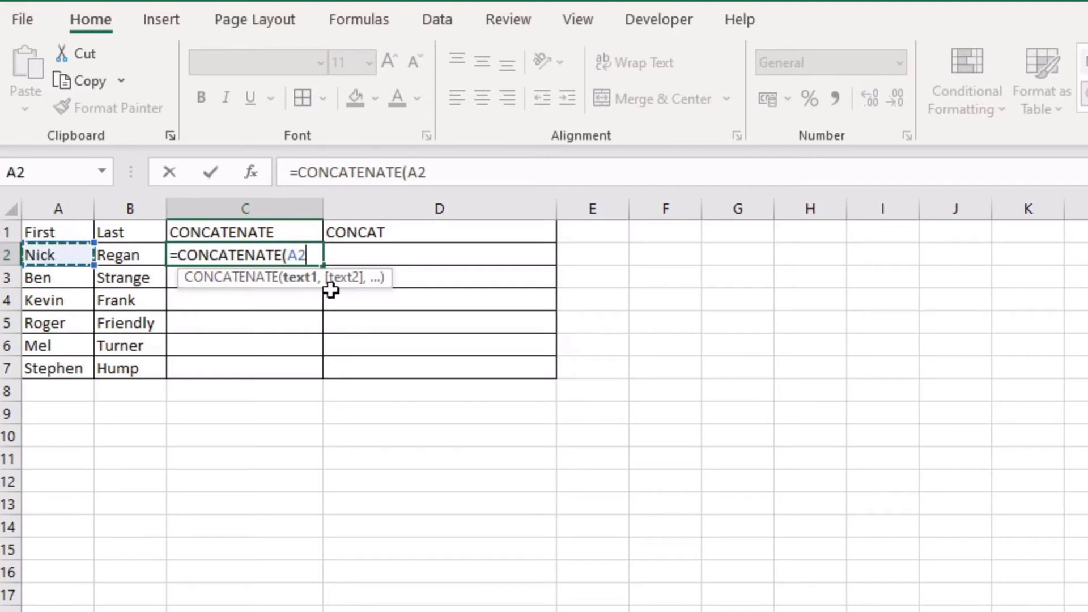
type(",")
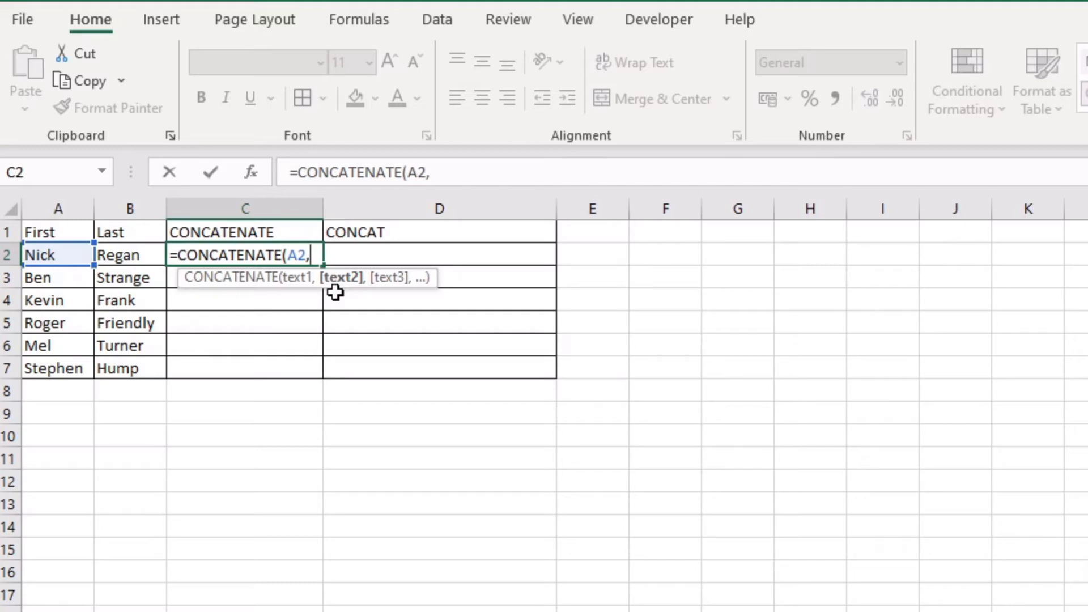
left_click(122, 256)
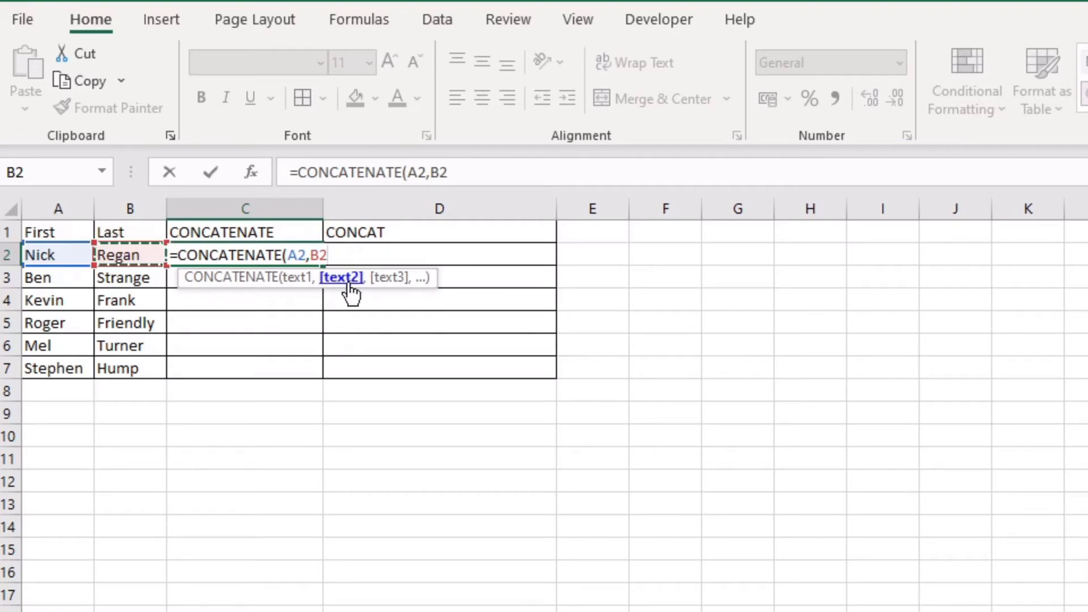
key("Return")
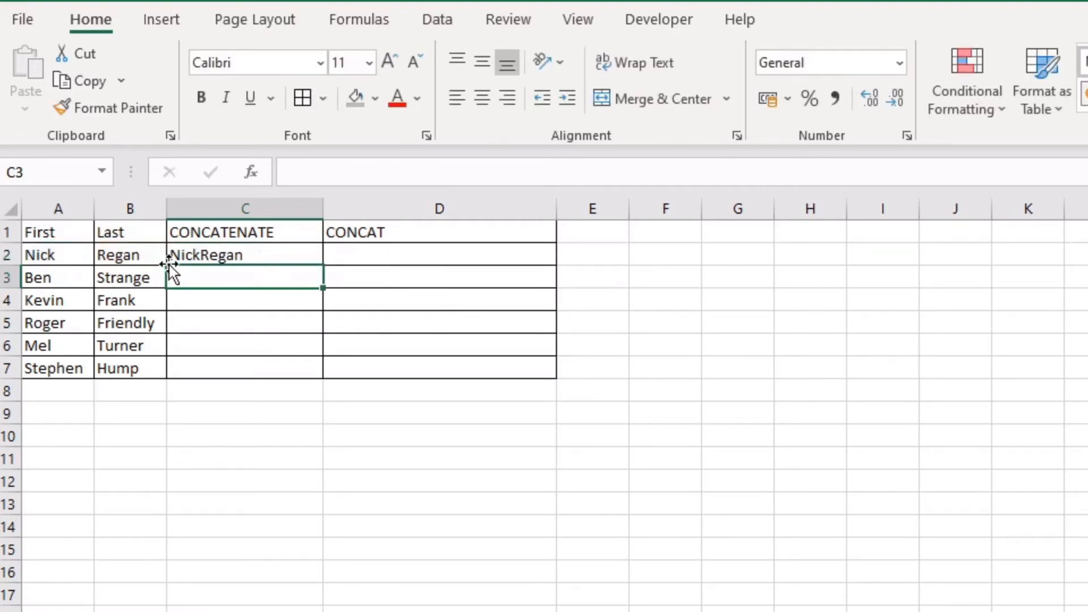
- Add a space argument between the two names in C2, making the formula =CONCATENATE(A2," ",B2)
left_click(182, 257)
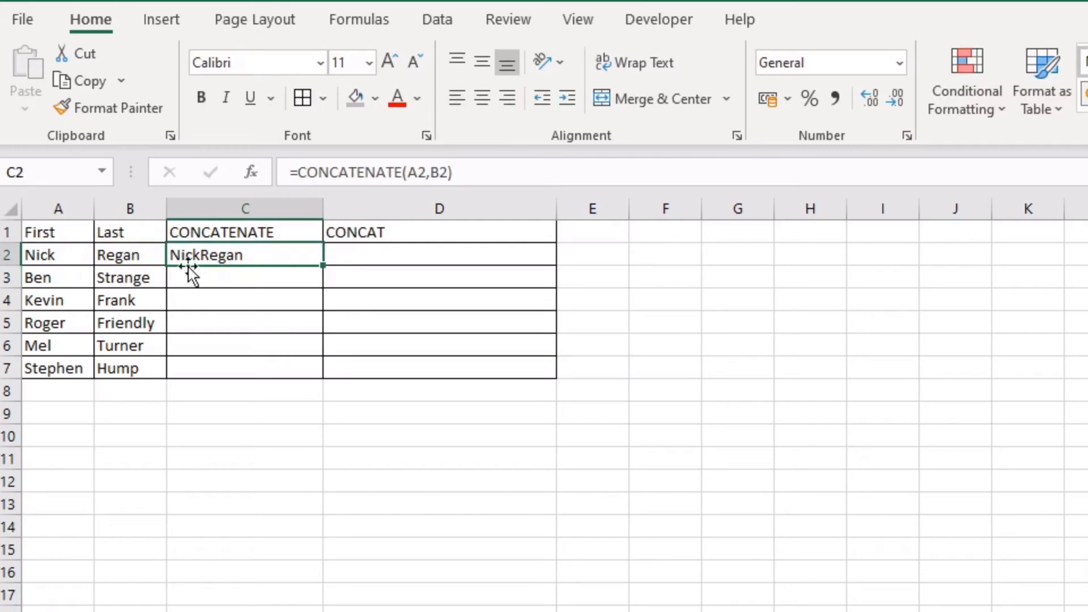
left_click(62, 258)
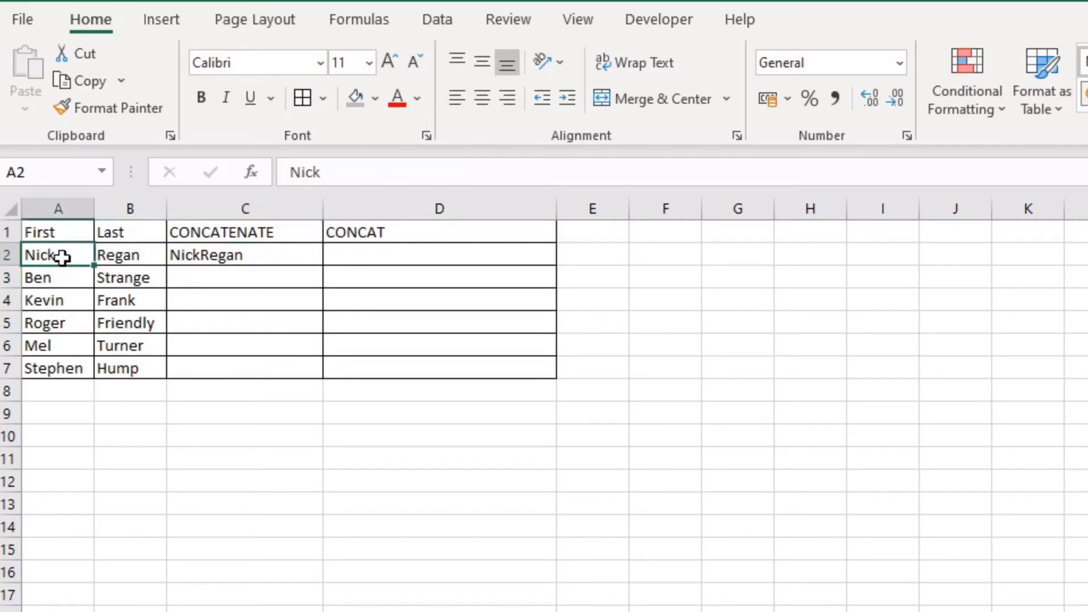
left_click(132, 255)
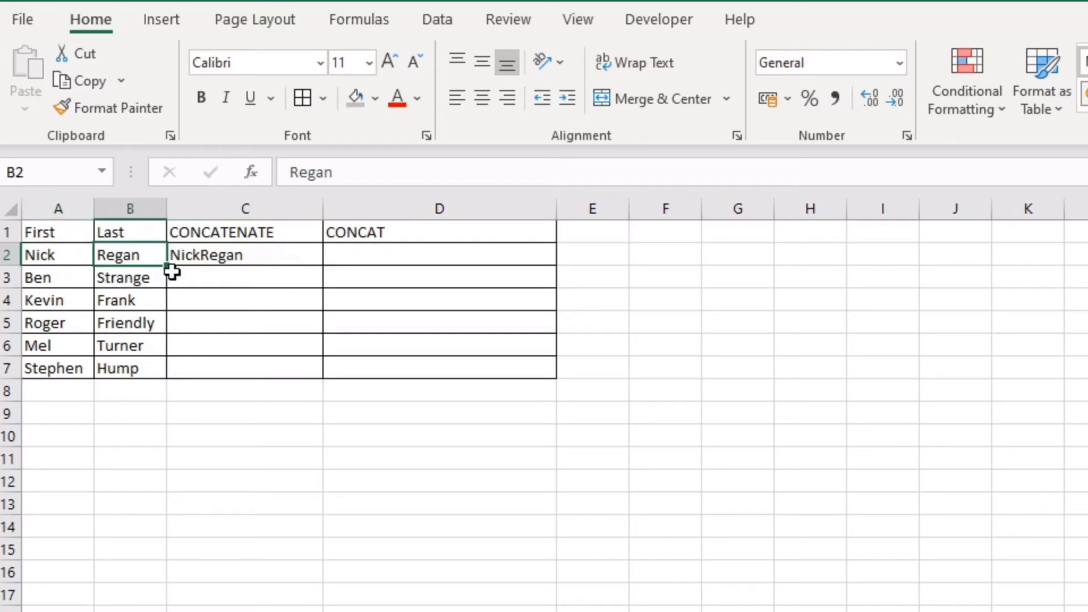
left_click(190, 256)
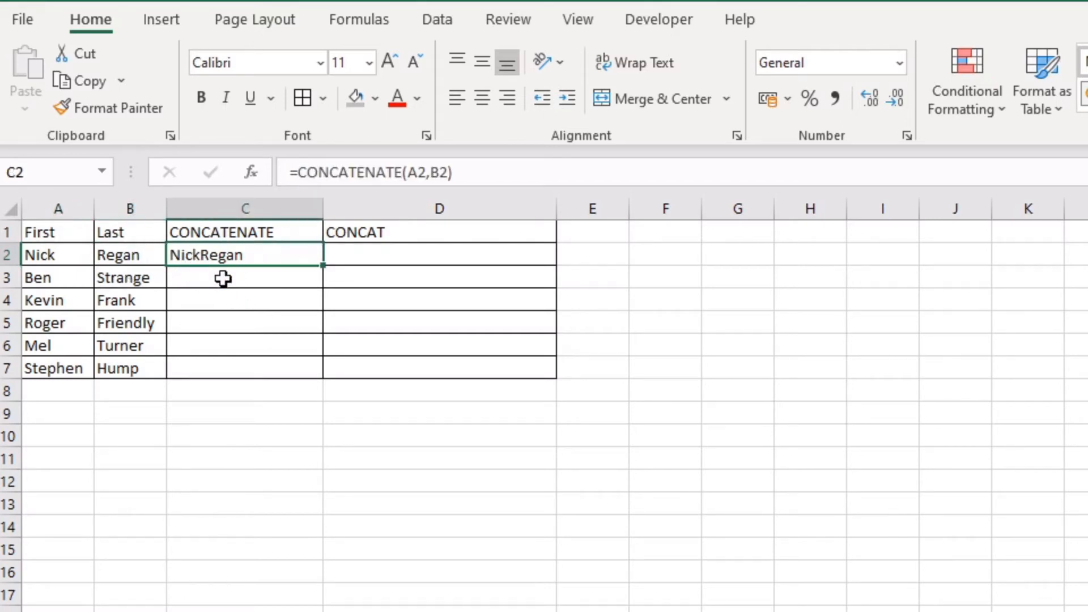
left_click(434, 172)
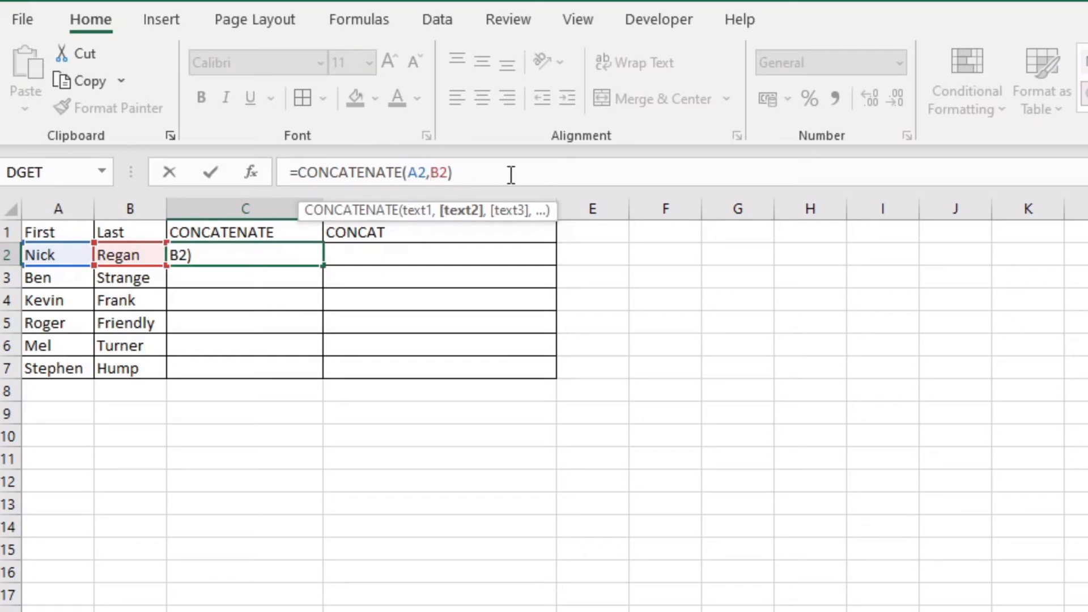
type("\"")
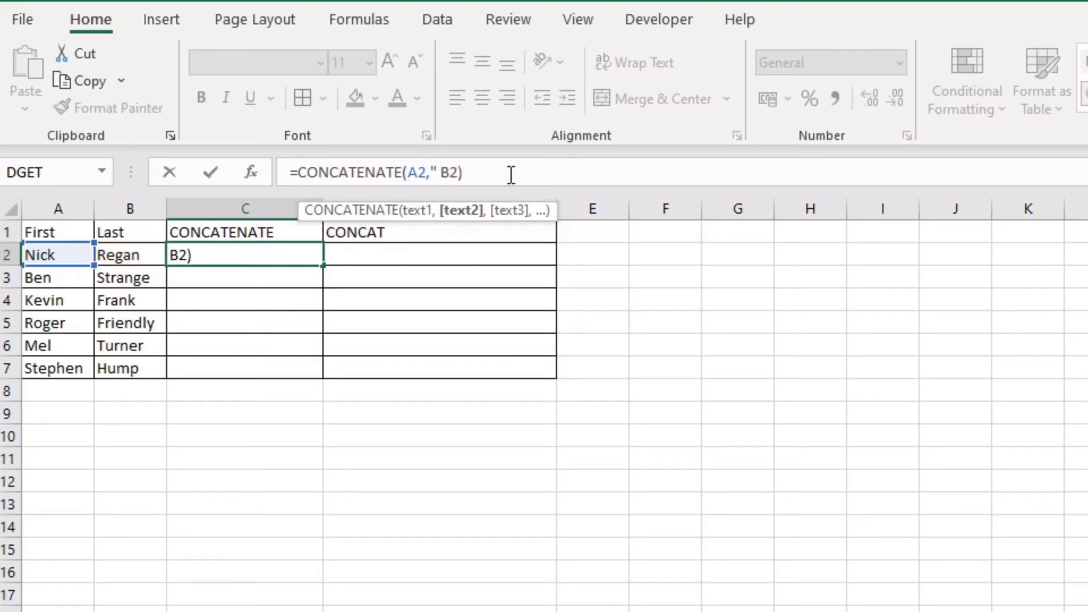
type(" \"")
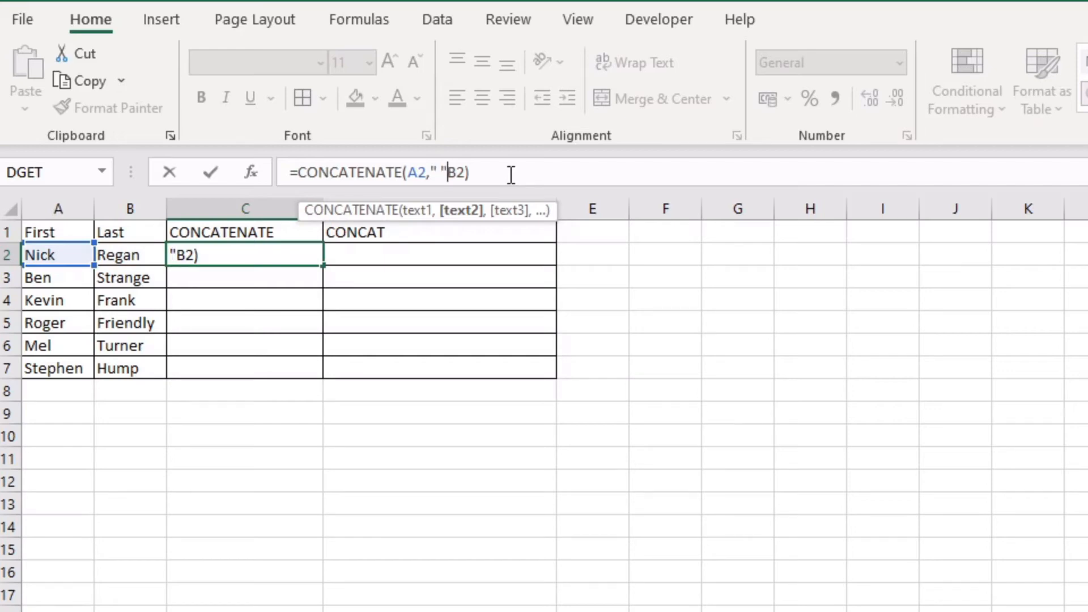
type(",")
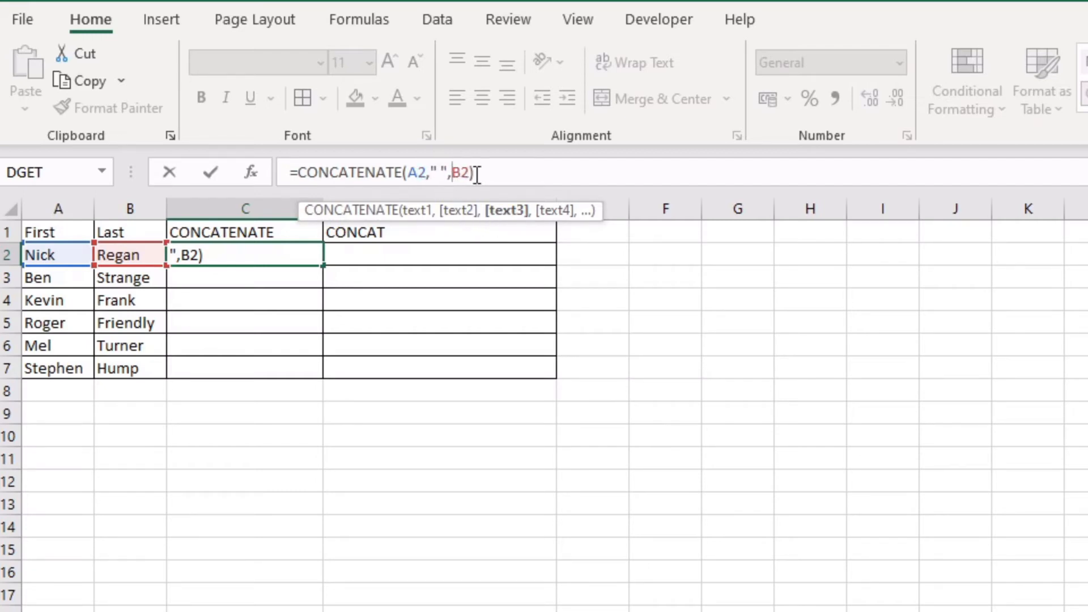
key("Return")
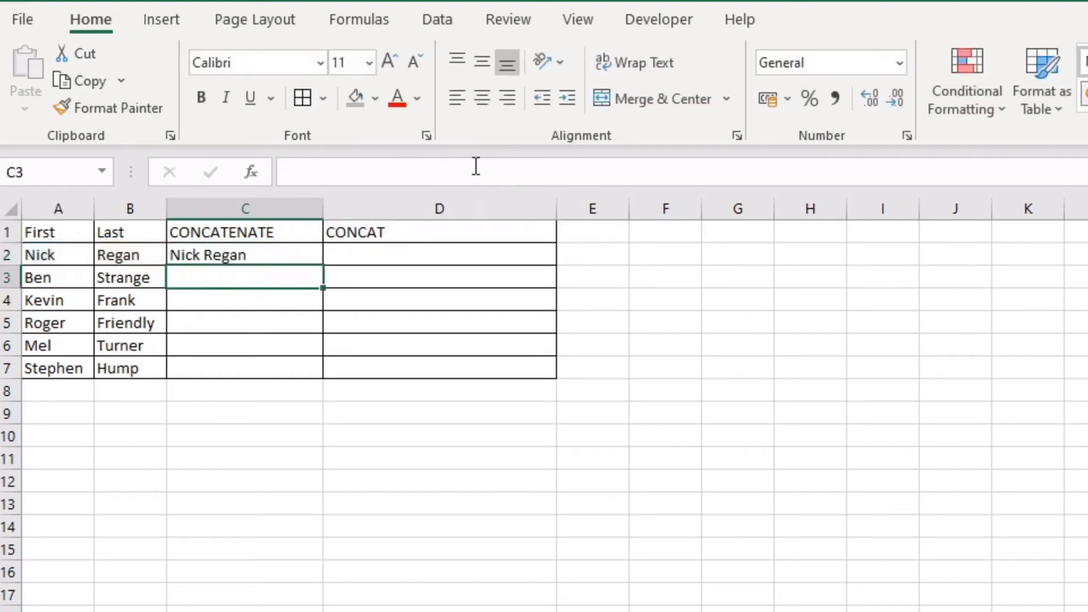
- Fill the CONCATENATE formula from C2 down through C7
left_click(208, 263)
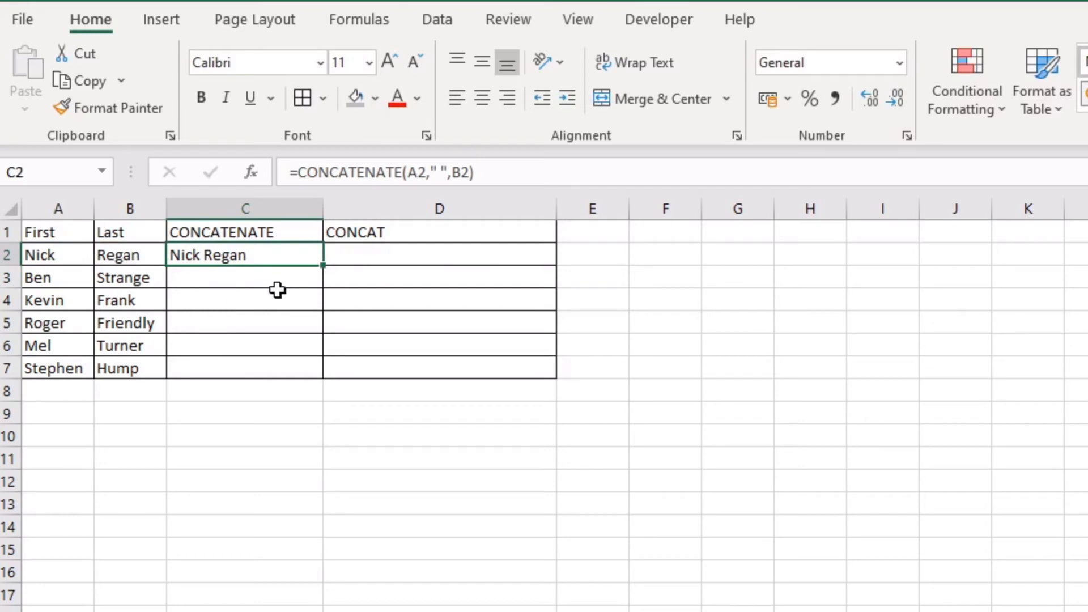
double_click(323, 265)
left_click(212, 421)
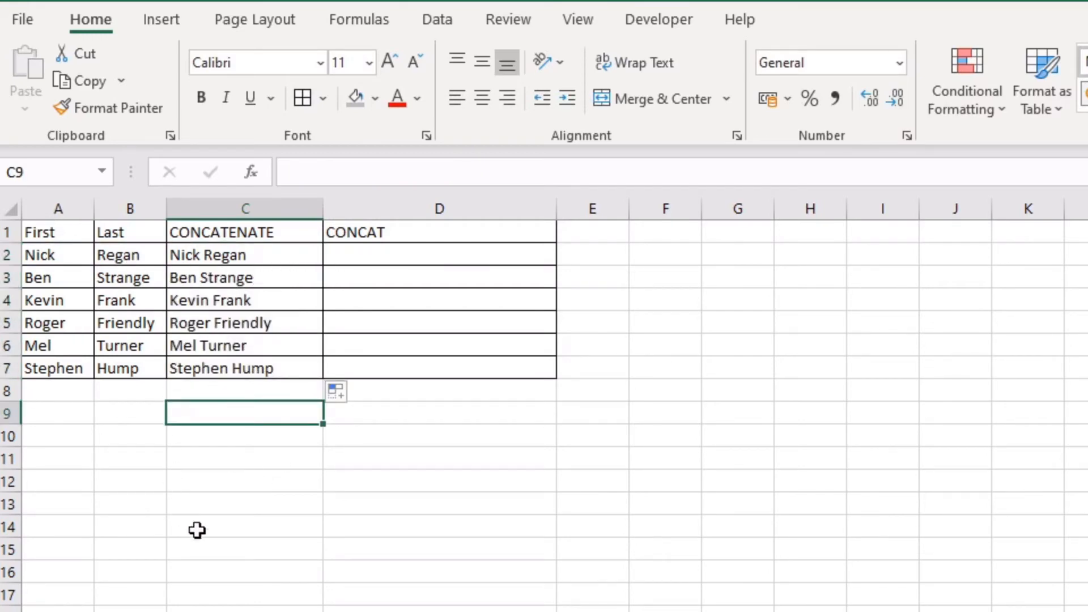
- Enter the formula =CONCAT(A2," ",B2) in cell D2 to join the names with a space
left_click(341, 256)
type("=")
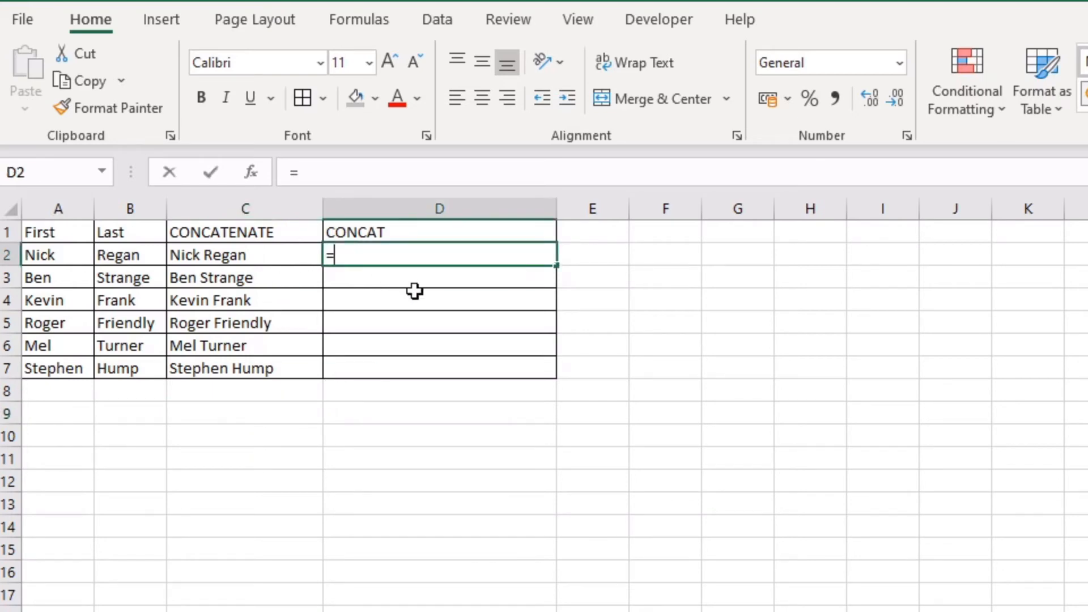
type("concat")
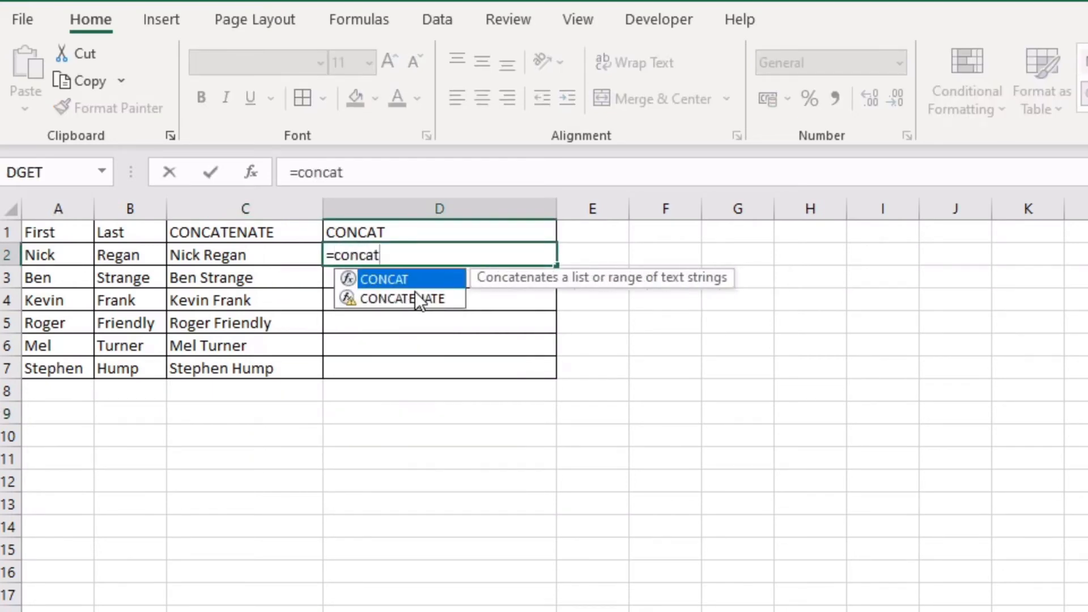
double_click(381, 278)
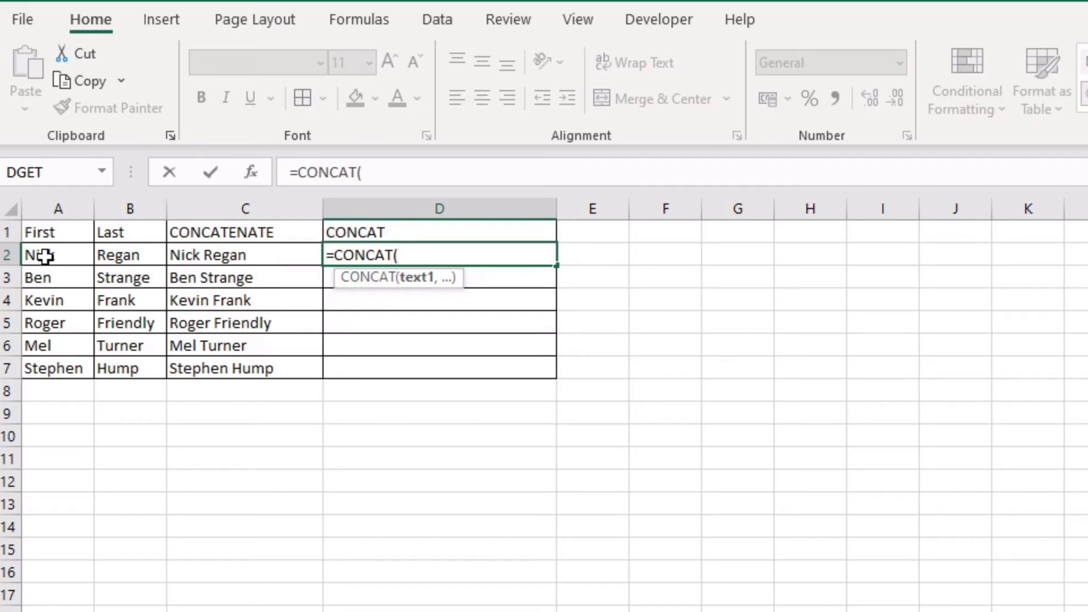
left_click(45, 256)
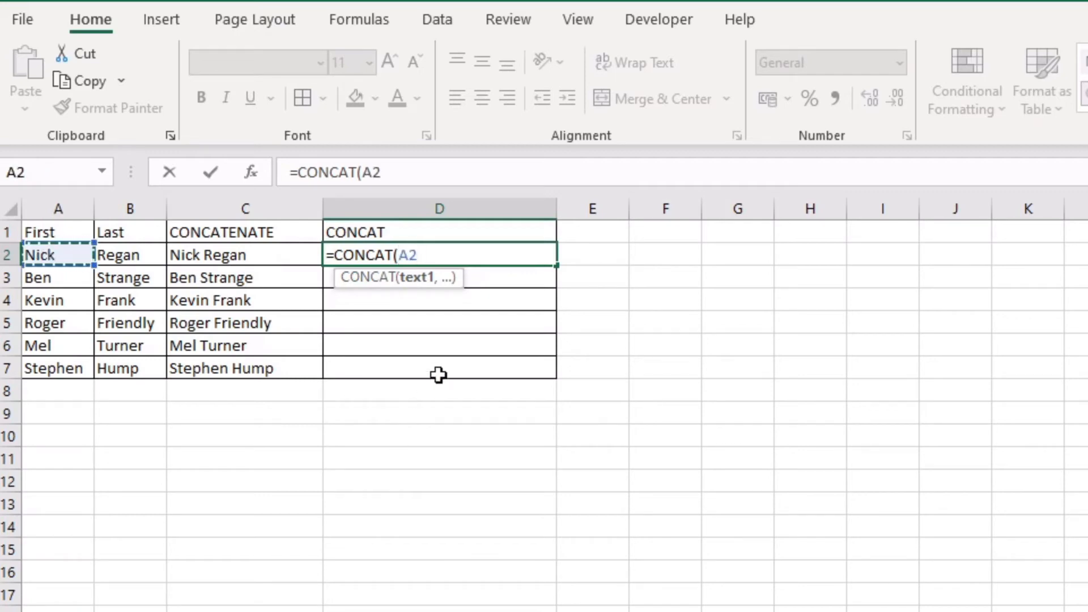
type(",")
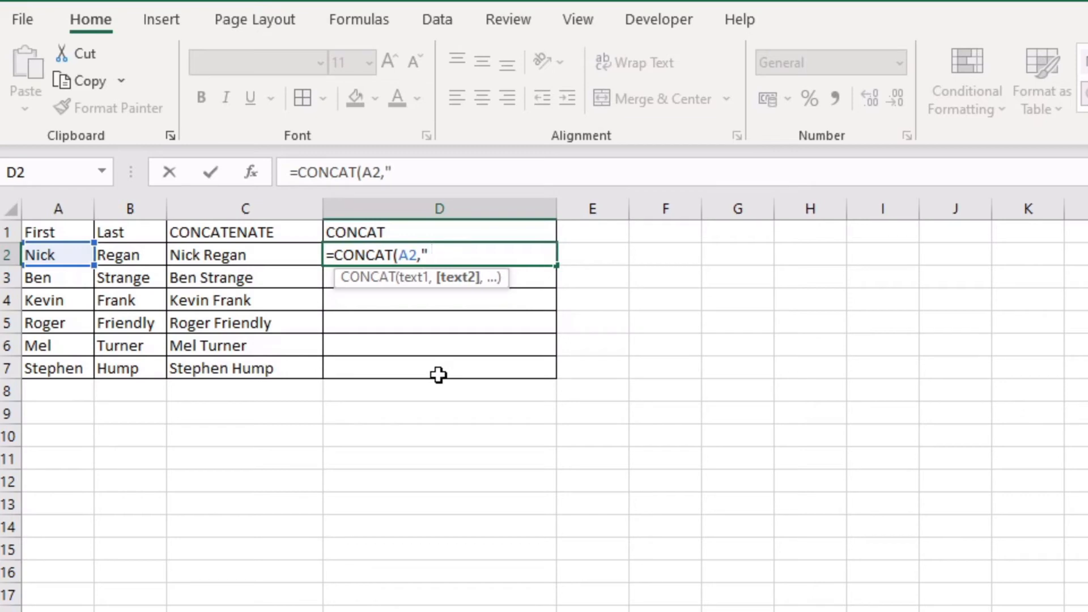
type("\" \",")
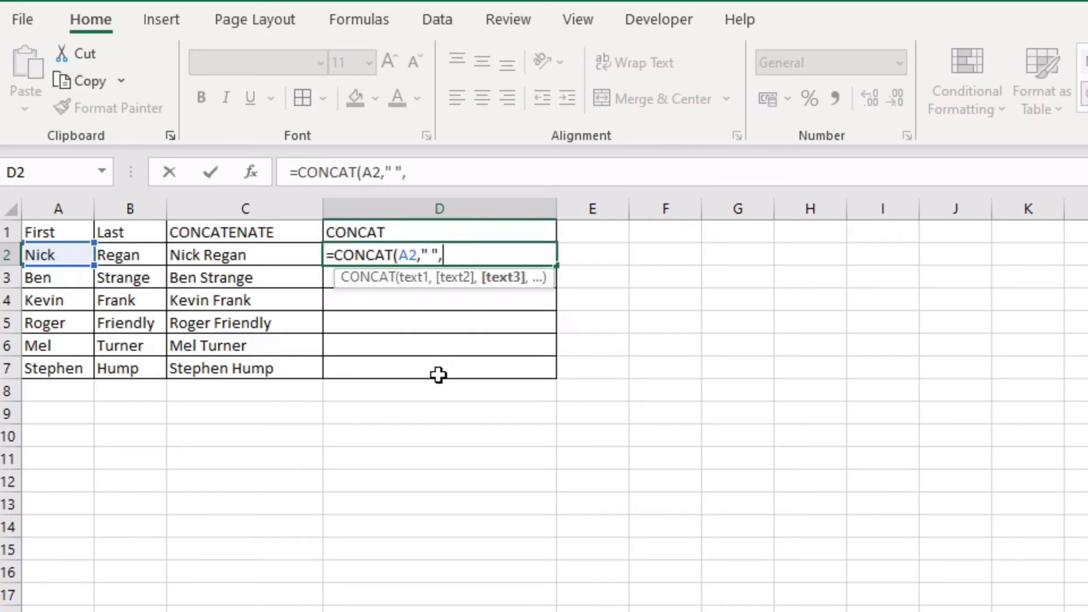
left_click(136, 258)
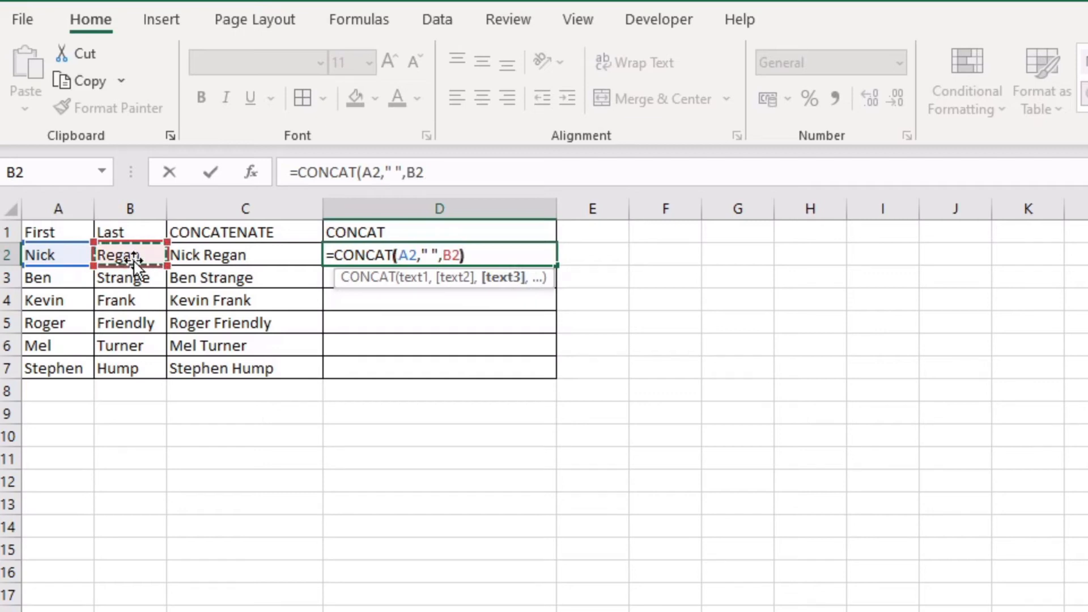
type(")")
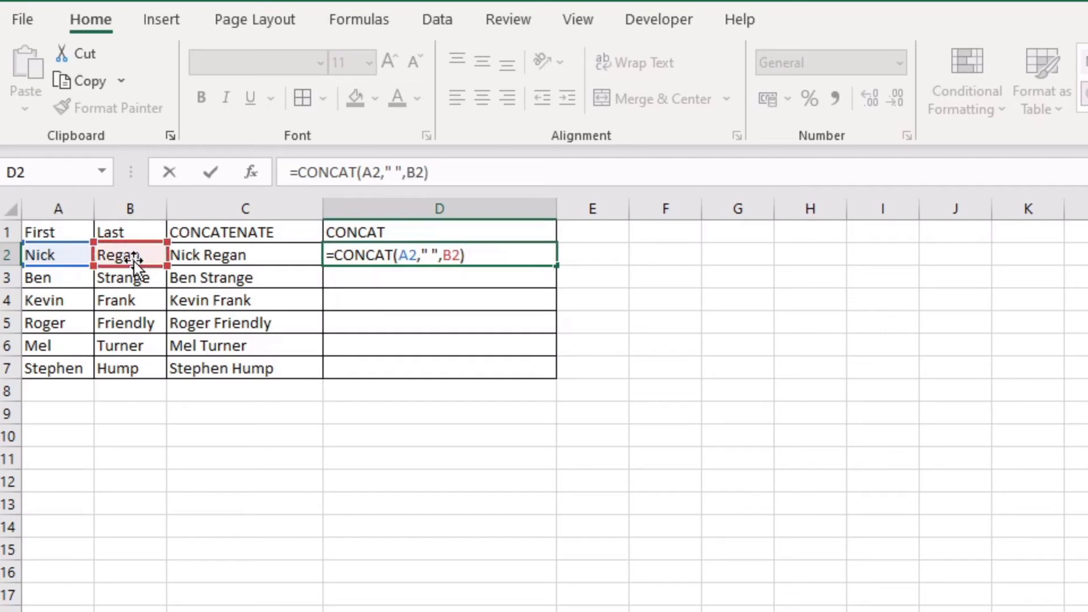
key("Return")
- Compare the CONCATENATE formula in C2 and the CONCAT formula in D2, along with their results
left_click(370, 254)
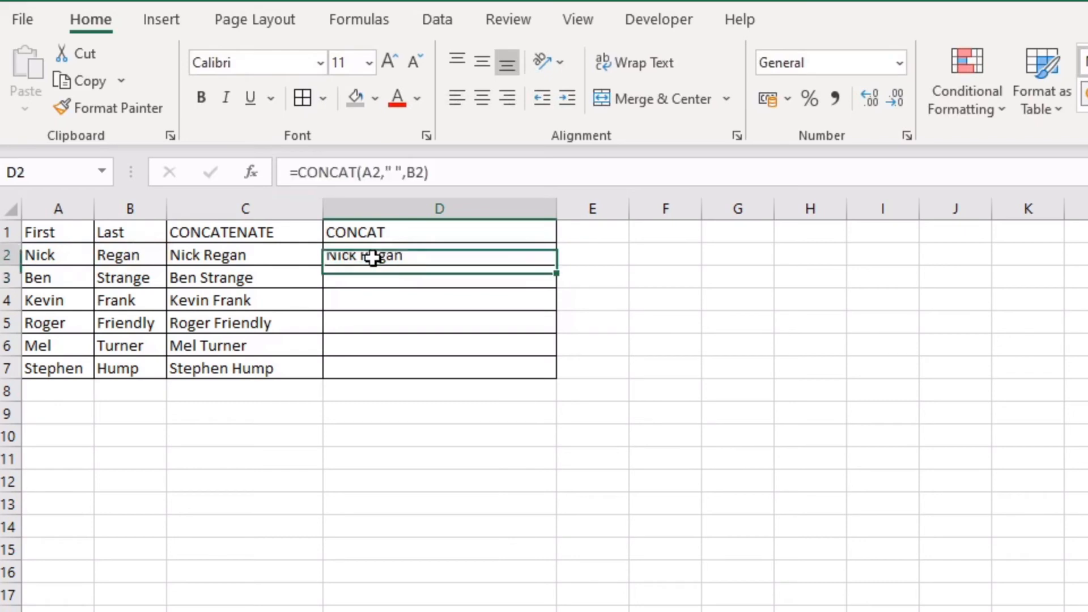
left_click(260, 256)
left_click(366, 253)
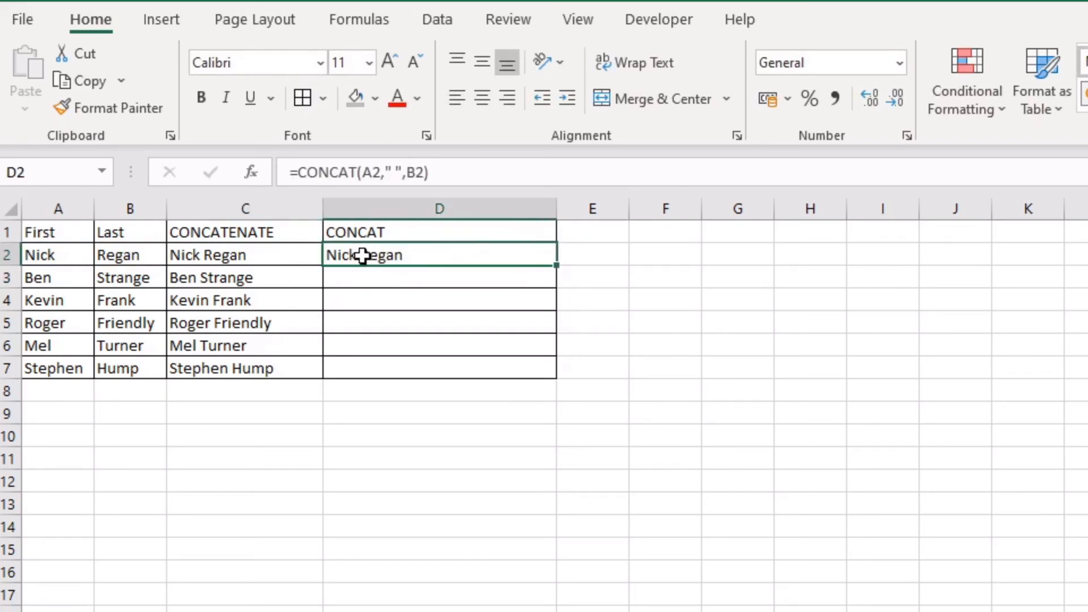
left_click(266, 257)
left_click(360, 252)
left_click(281, 260)
left_click(355, 253)
left_click(272, 252)
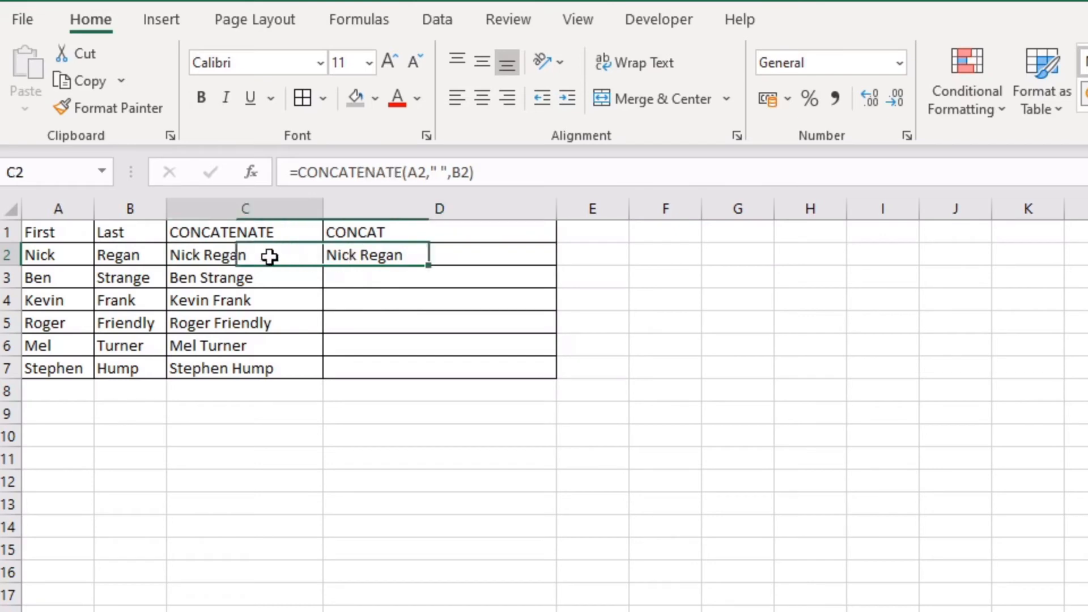
left_click(358, 249)
left_click(293, 256)
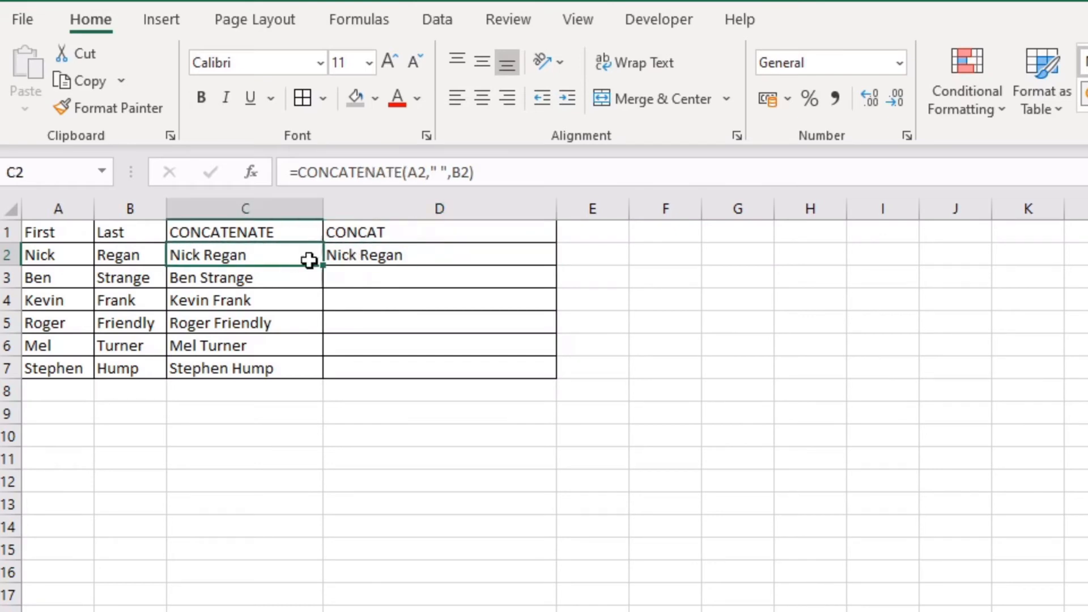
- Fill the CONCAT formula from D2 down through D7
left_click(487, 259)
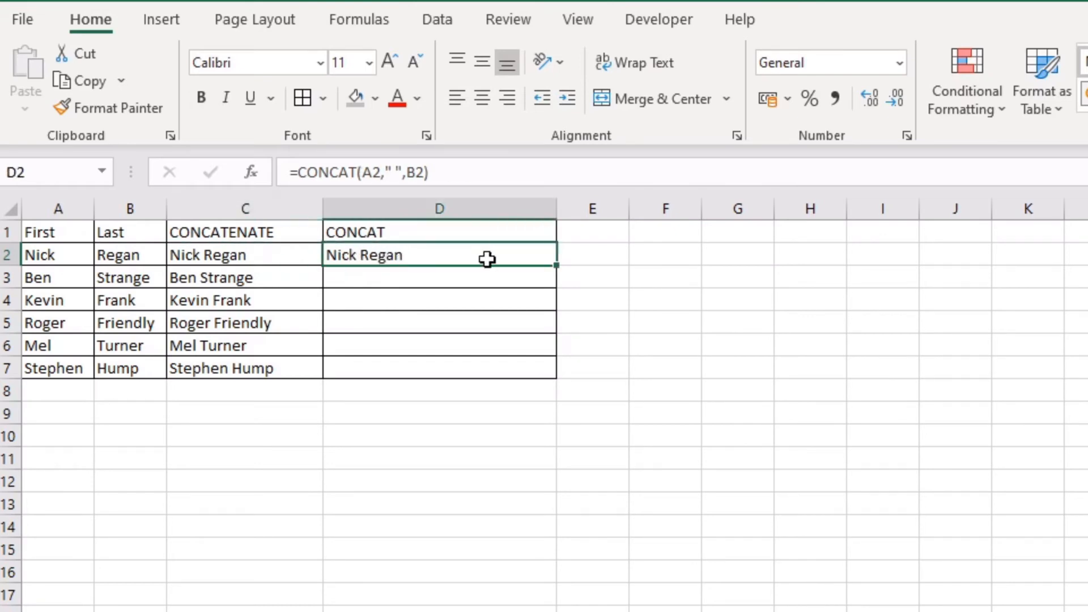
double_click(556, 265)
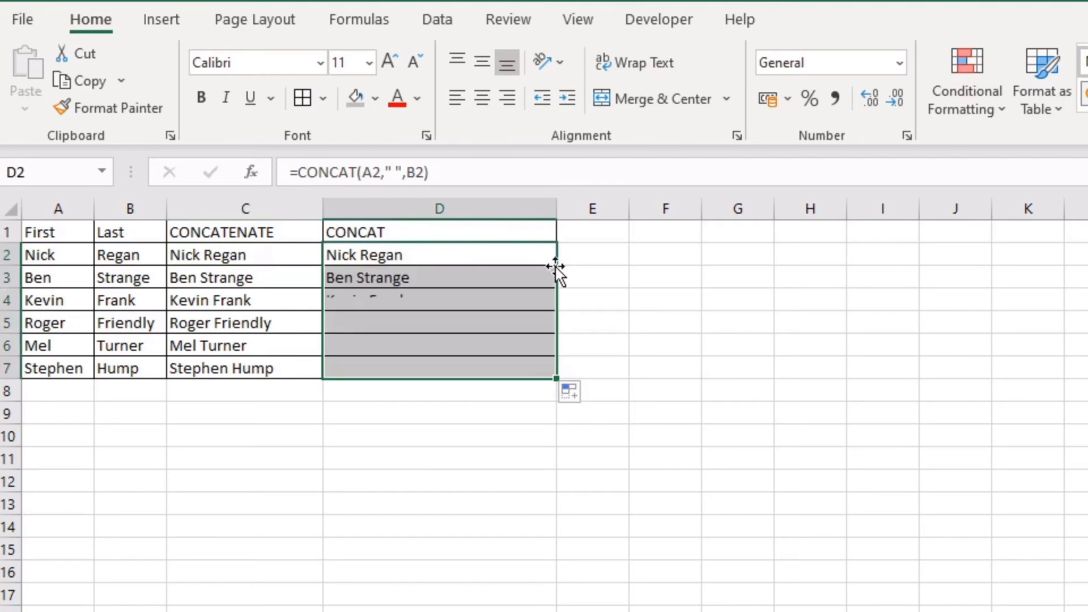
- Examine the three arguments of the CONCAT formula in D2: the first name cell, the quoted space and the last name cell
left_click(423, 422)
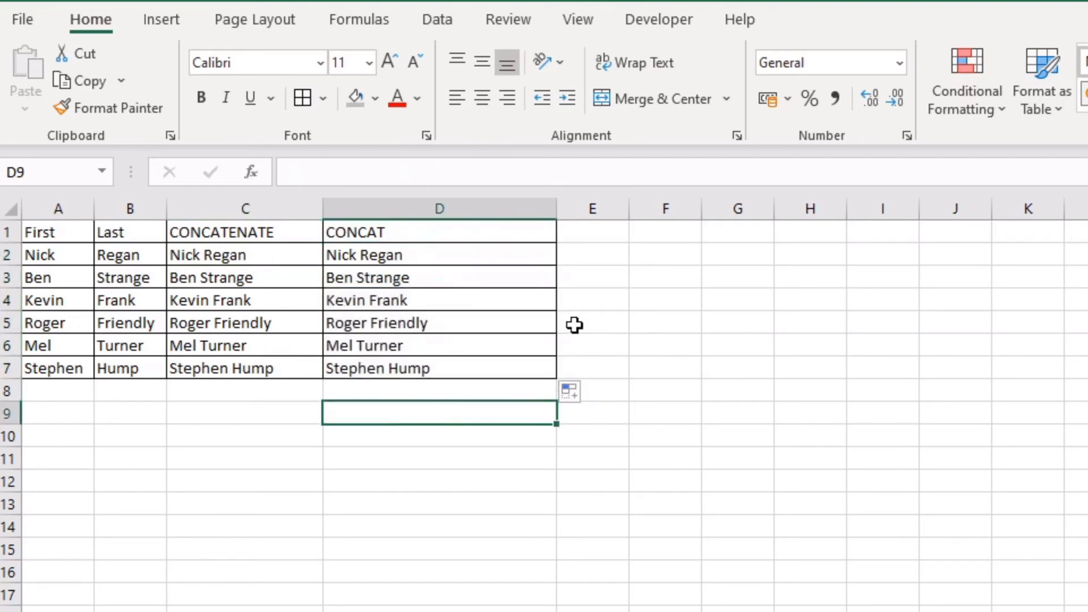
left_click(384, 255)
left_click(371, 173)
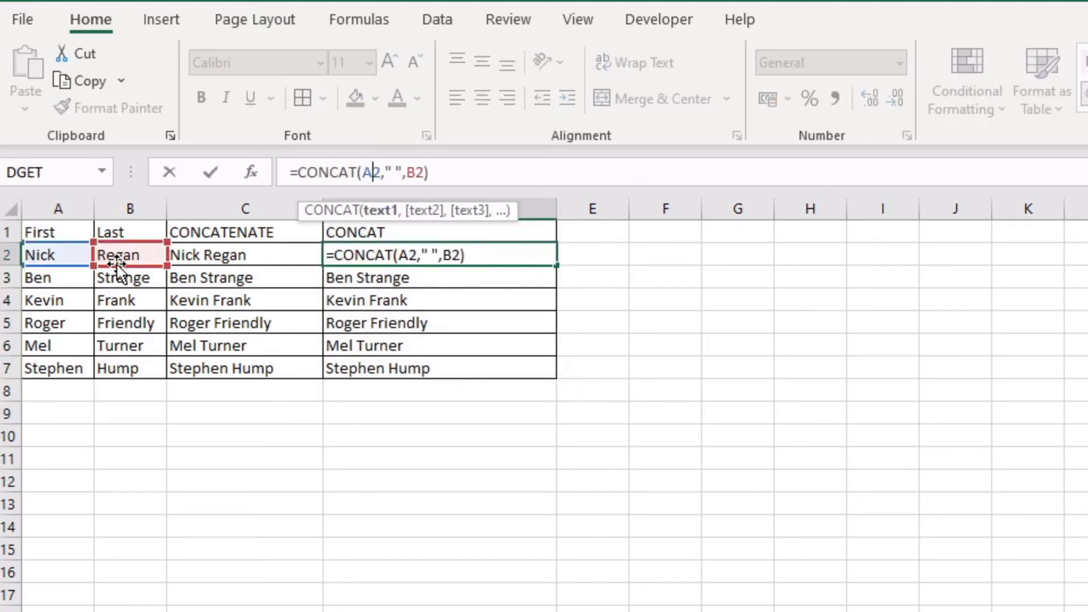
left_click(400, 167)
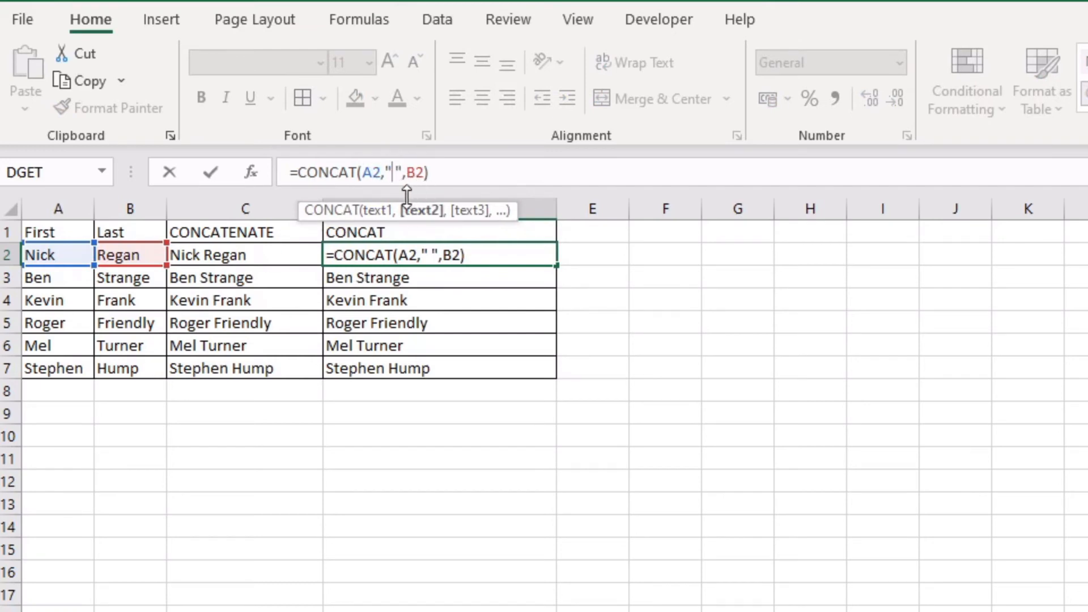
mouse_move(425, 171)
left_mouse_down()
mouse_move(398, 170)
mouse_move(418, 172)
left_mouse_up()
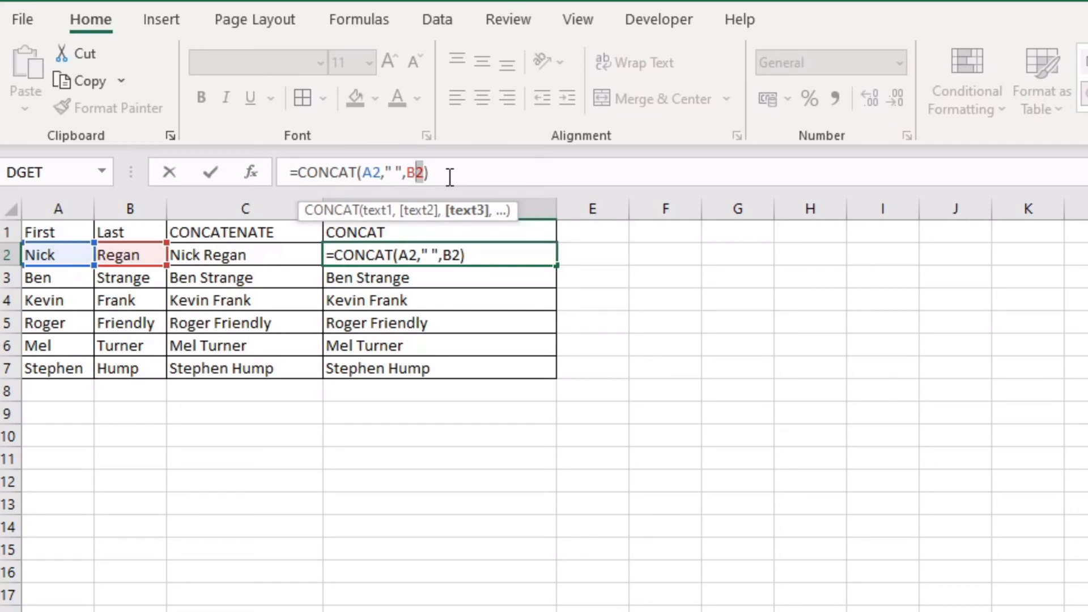
key("Escape")
- Enter the formula =CONCAT(D2,"- This is a test") in cell E2 to append fixed text to the full name
left_click(583, 253)
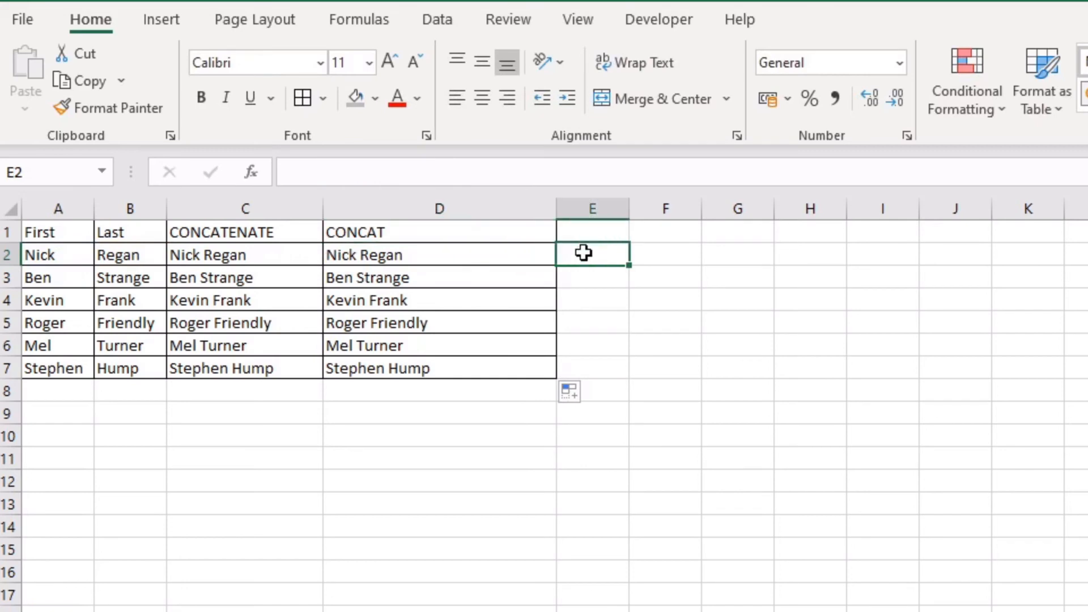
type("=c")
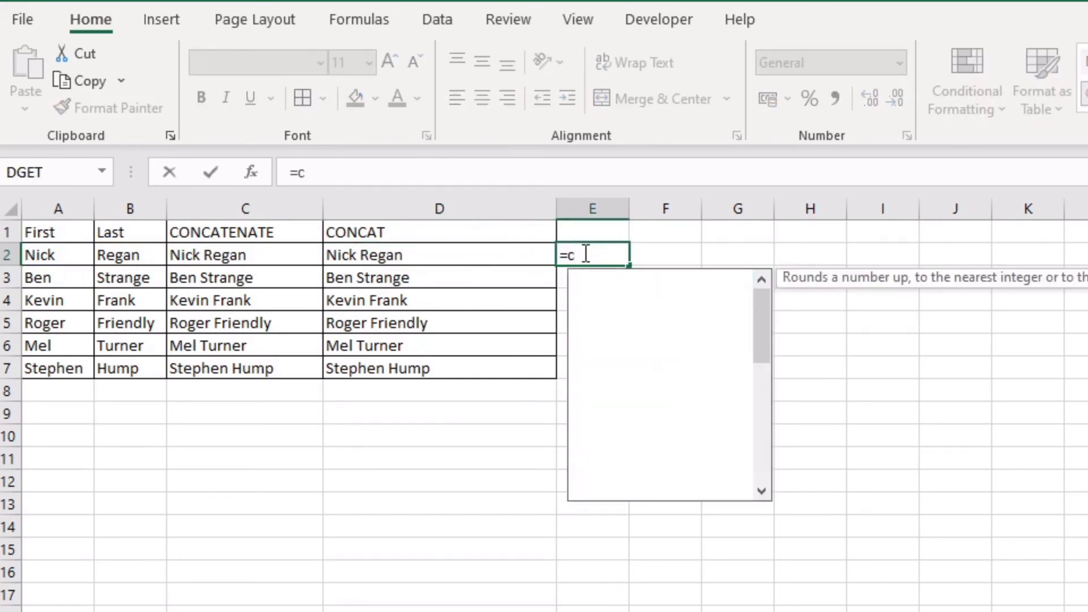
type("oncat(")
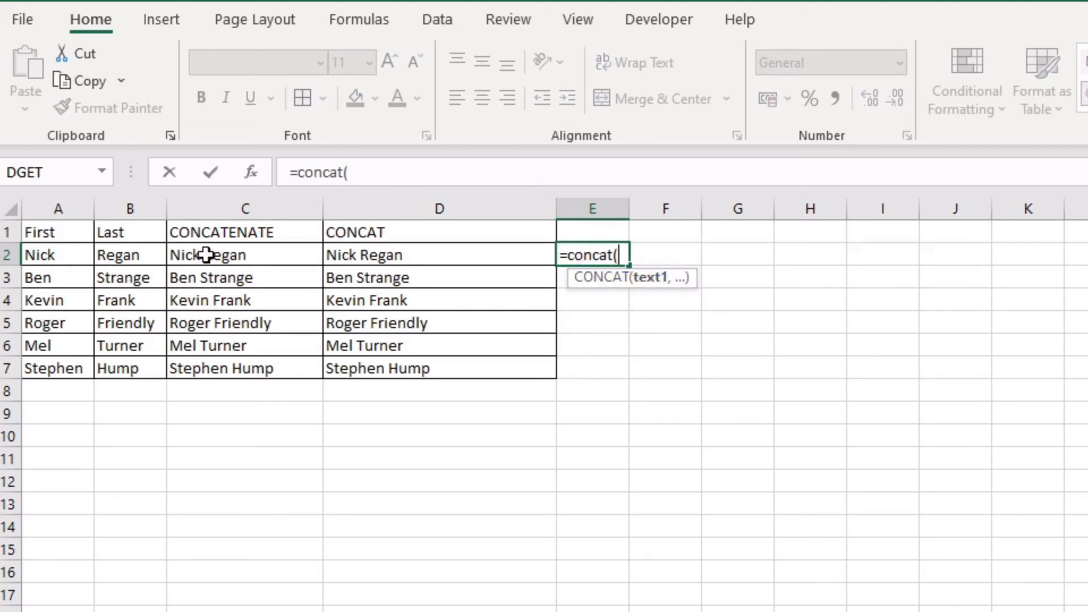
left_click(237, 254)
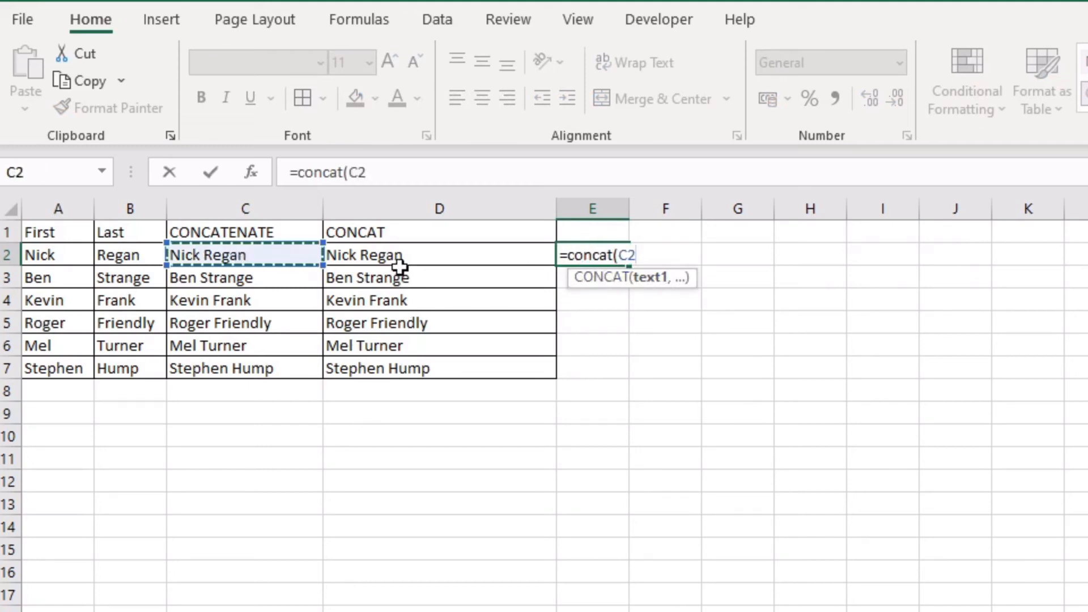
left_click(397, 261)
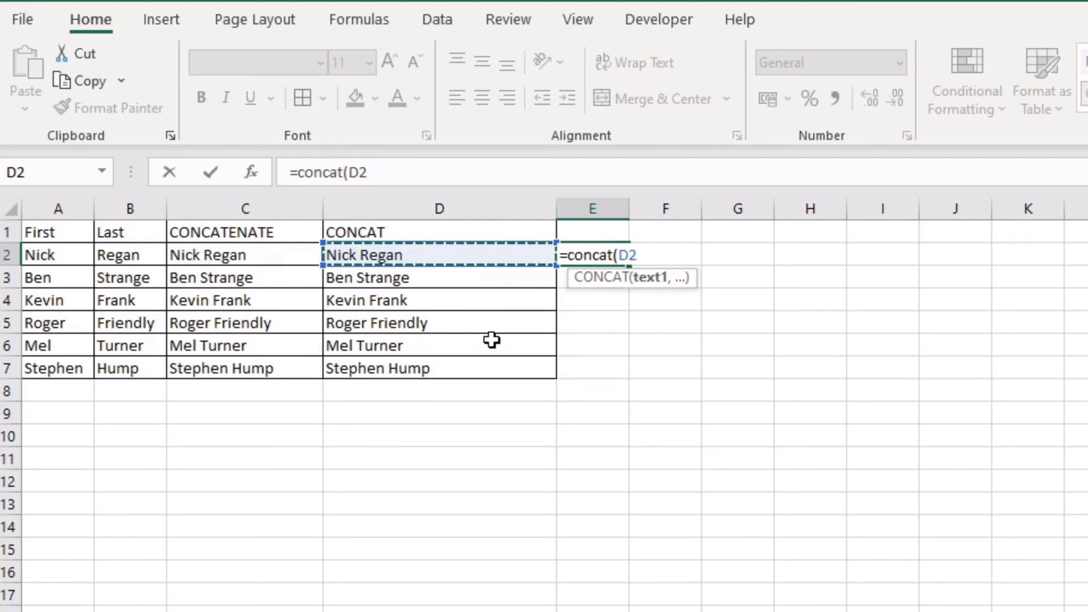
type(",\"-")
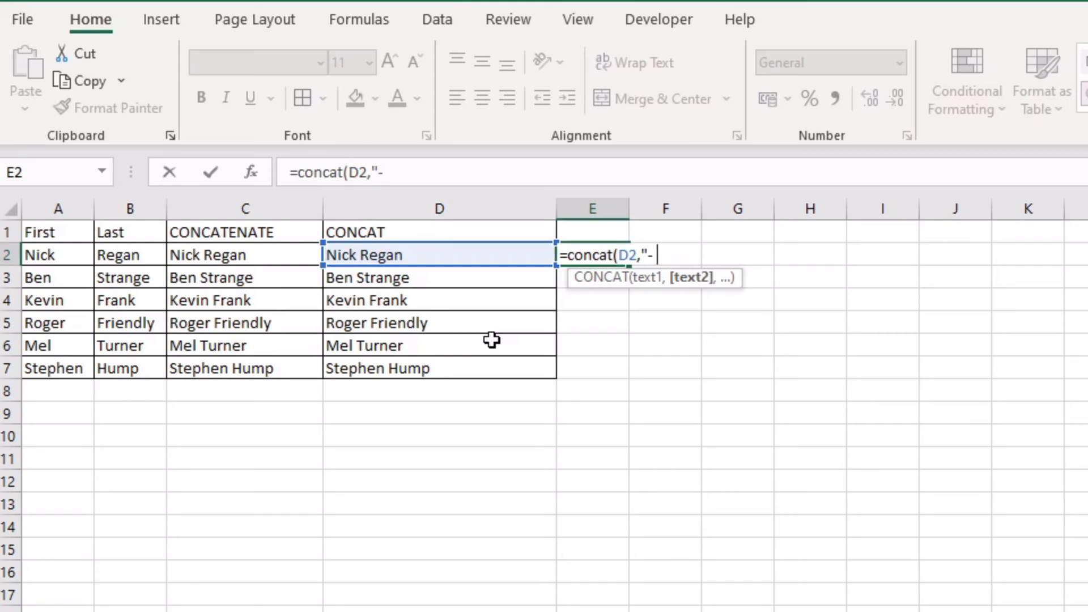
type("This is a test")
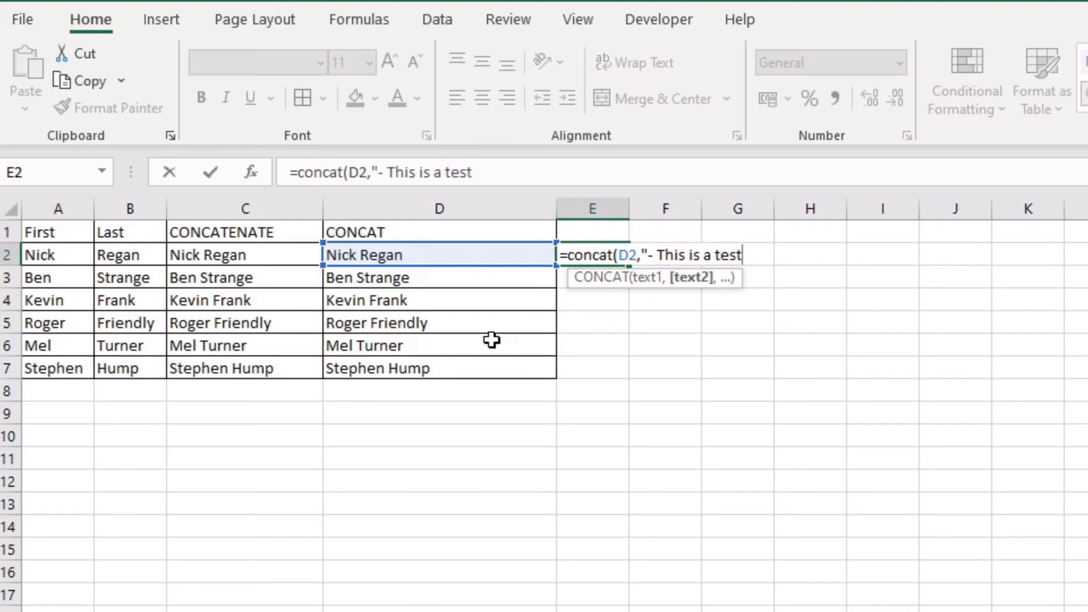
type("\")")
key("Return")
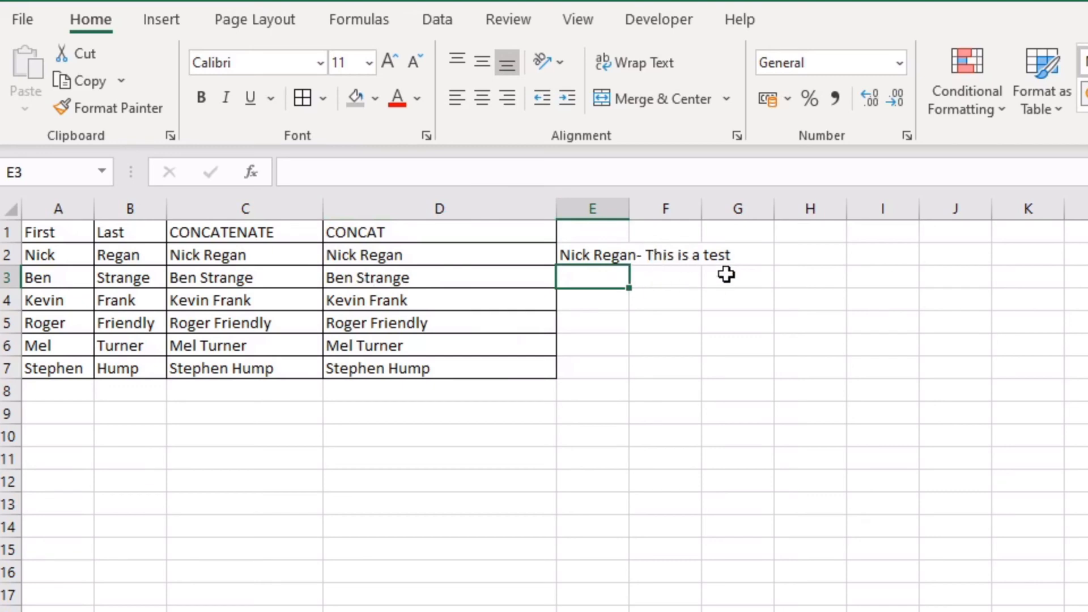
- Insert a space before the hyphen in E2's formula, making it =CONCAT(D2," - This is a test")
left_click(584, 257)
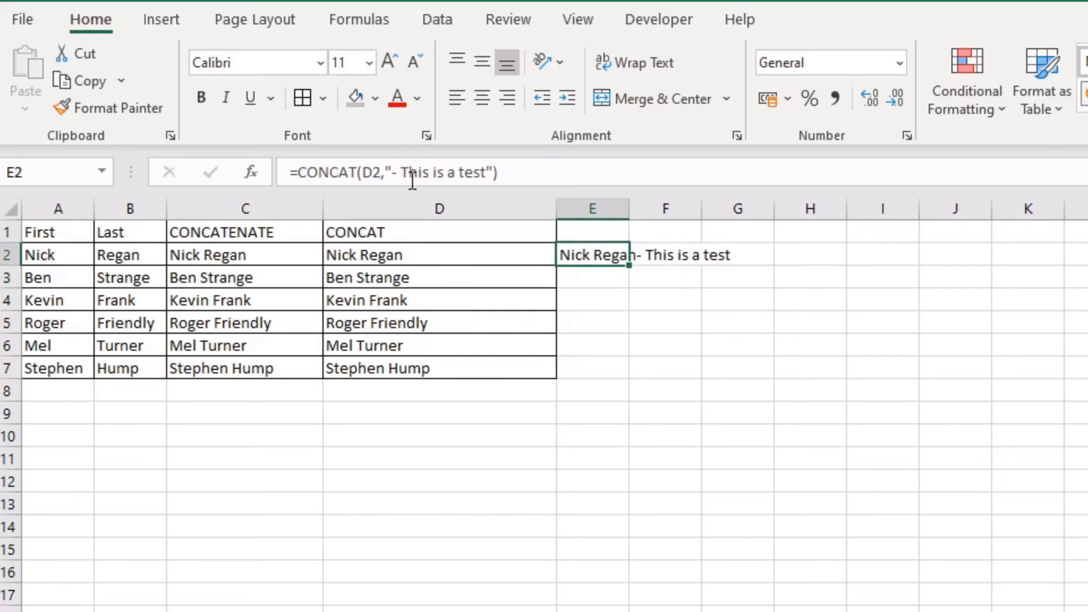
left_click(392, 172)
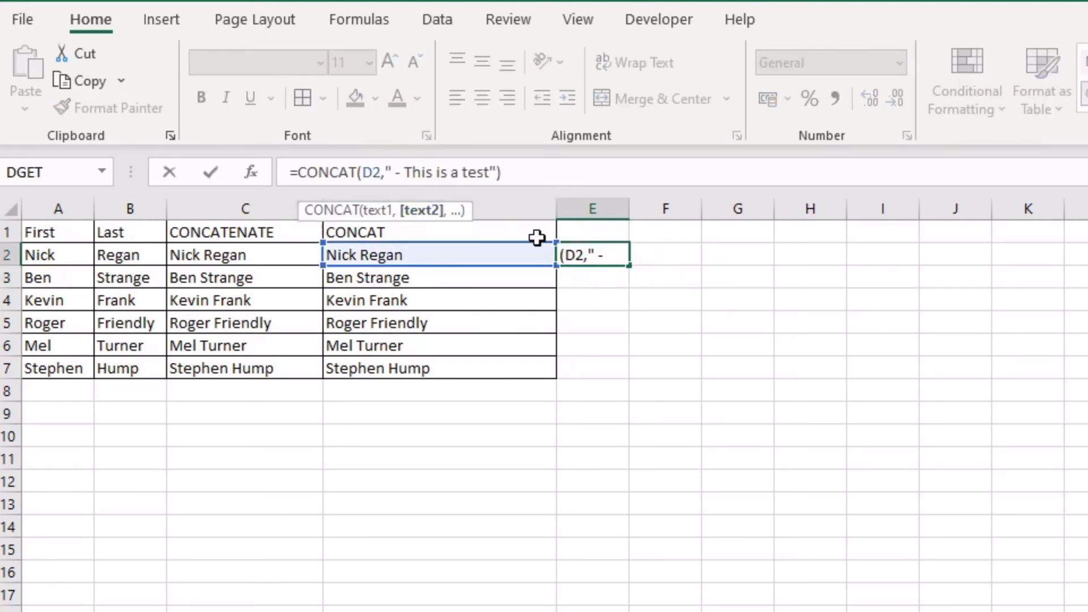
key("Return")
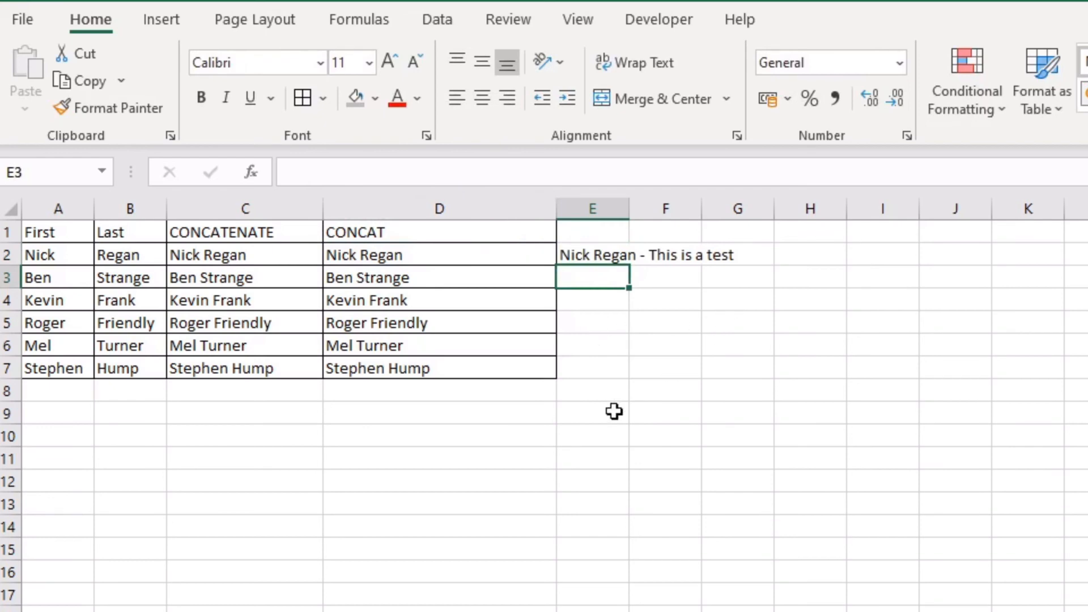
- Fill the CONCAT formula with the appended text from E2 down through E7
left_click(585, 254)
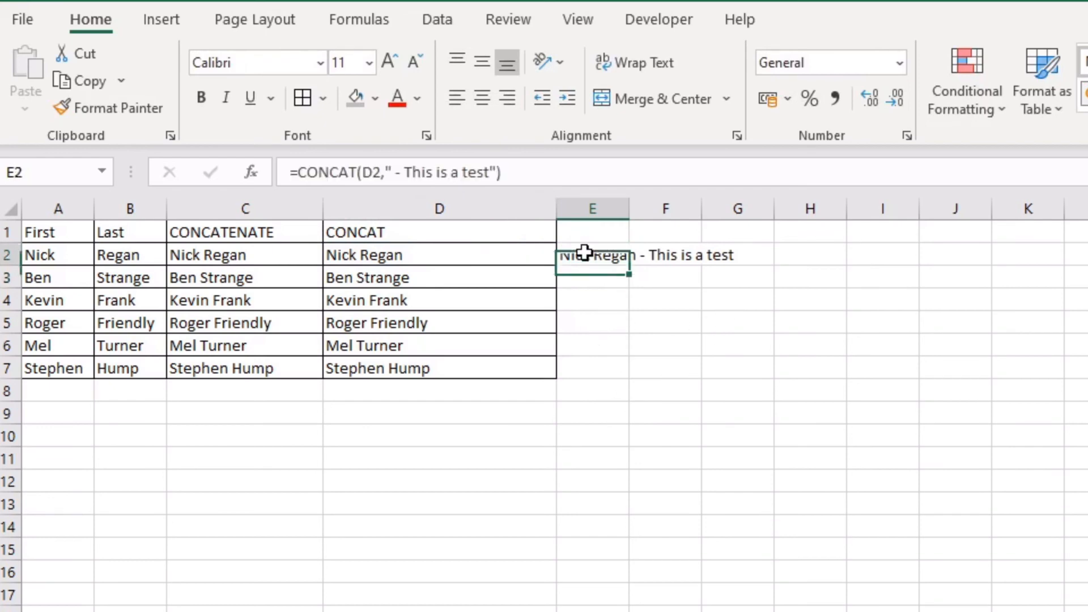
double_click(628, 266)
left_click(563, 466)
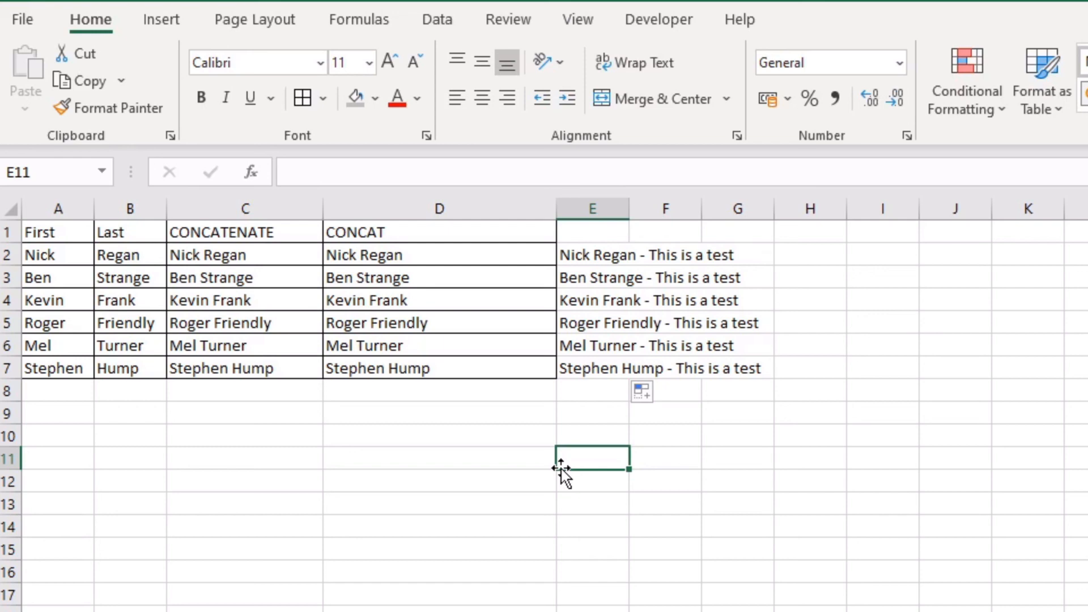
- Inspect the filled CONCAT formulas in cells E4, D4 and E3
left_click(602, 417)
left_click(578, 301)
left_click(475, 292)
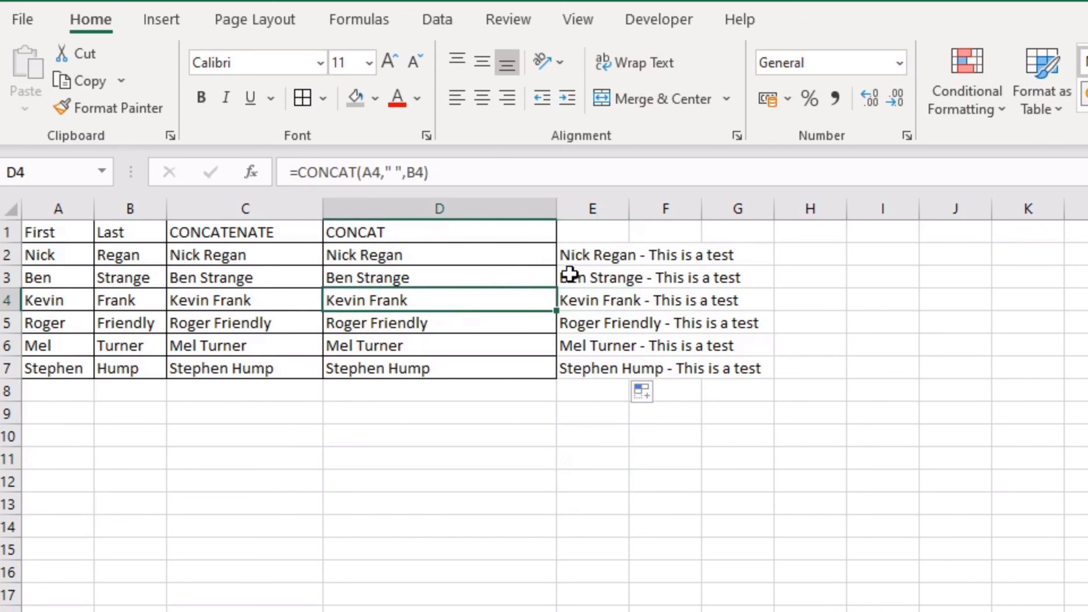
left_click(568, 276)
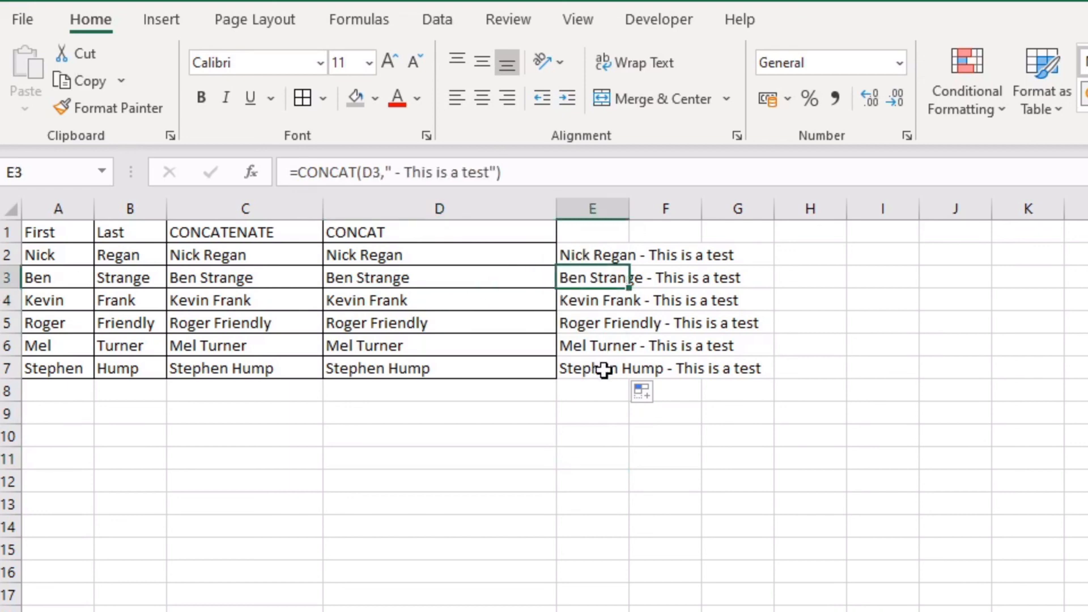